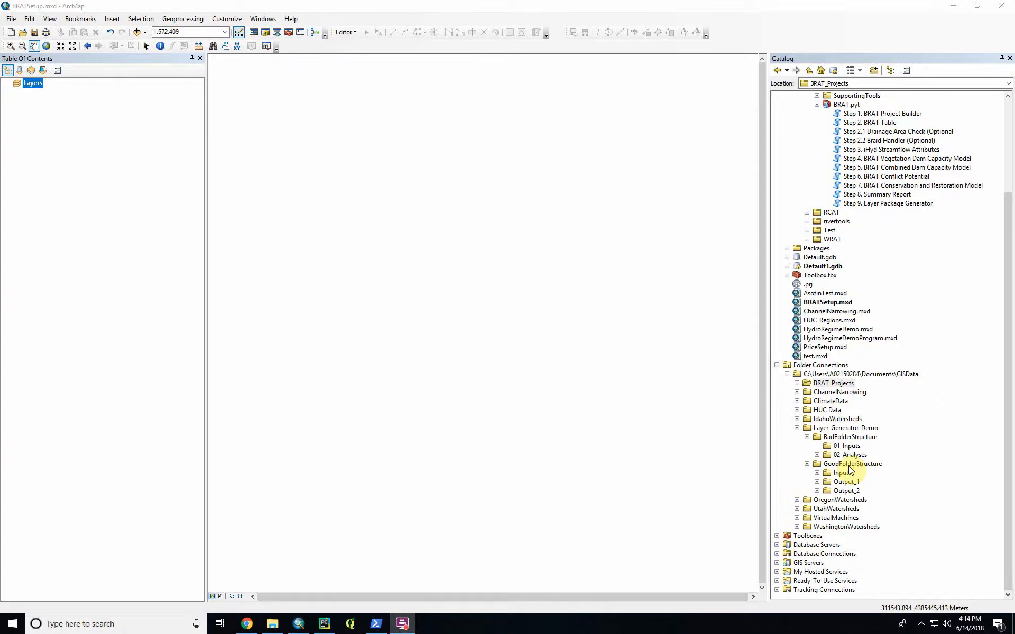
# - Examine the BadFolderStructure folder in Layer_Generator_Demo, including its 01_Inputs folder and the output folders inside 02_Analyses
pyautogui.click(841, 437)
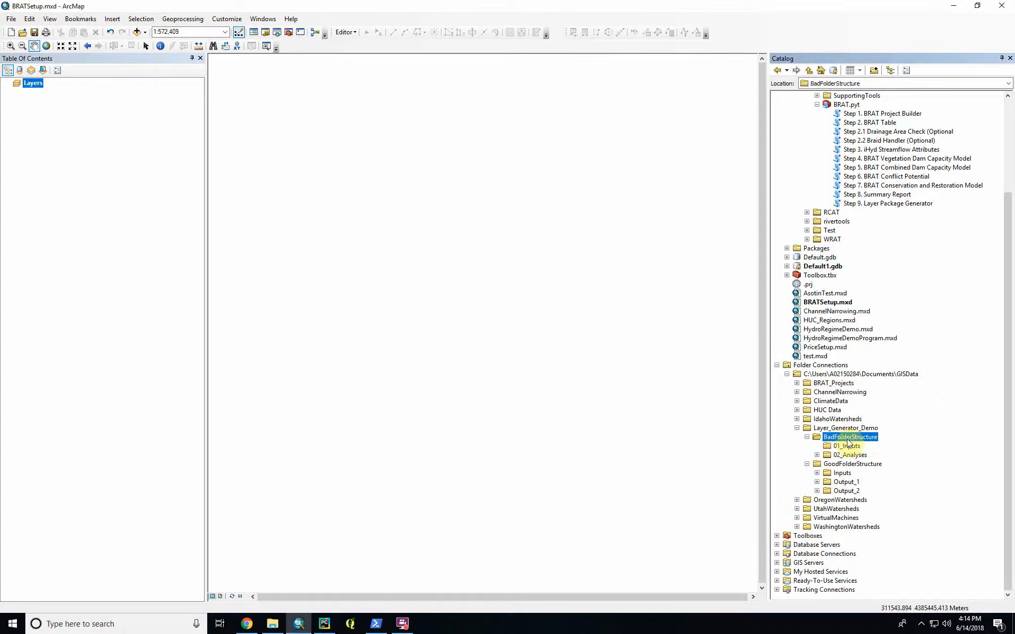
pyautogui.click(851, 465)
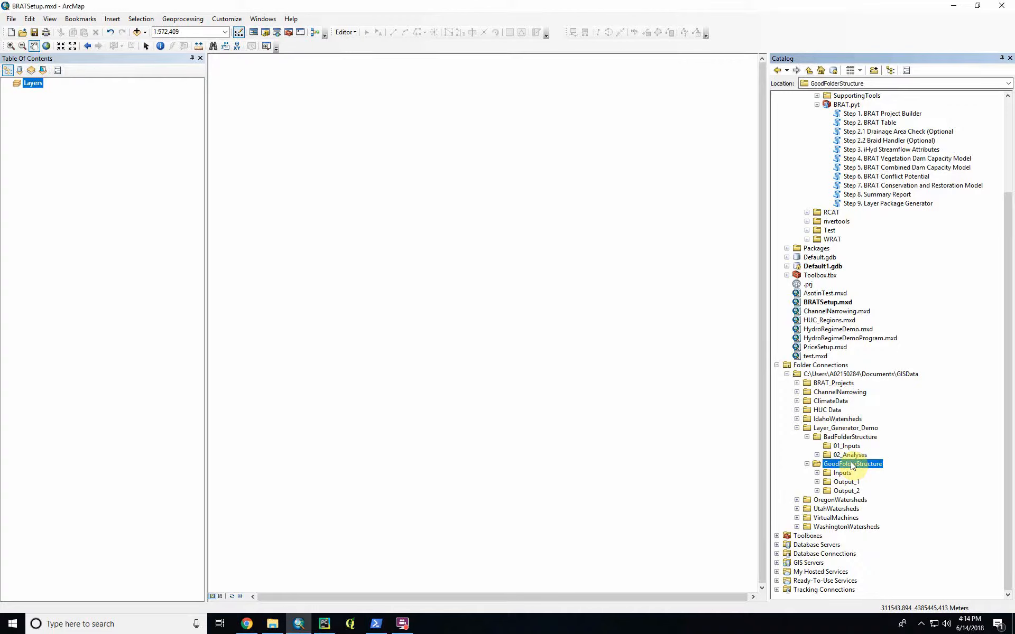
pyautogui.click(839, 447)
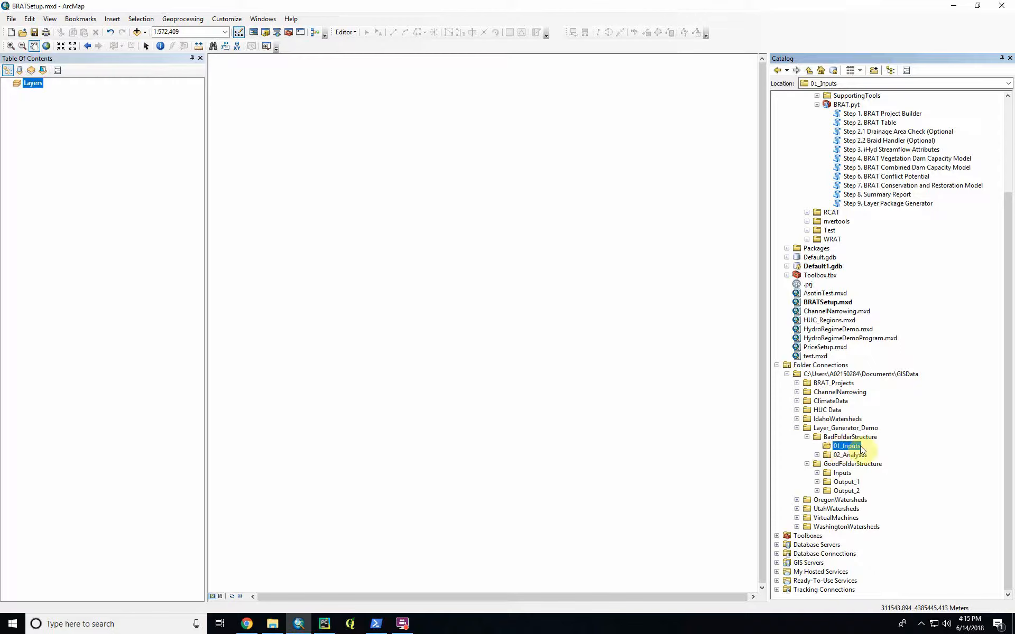
pyautogui.click(816, 455)
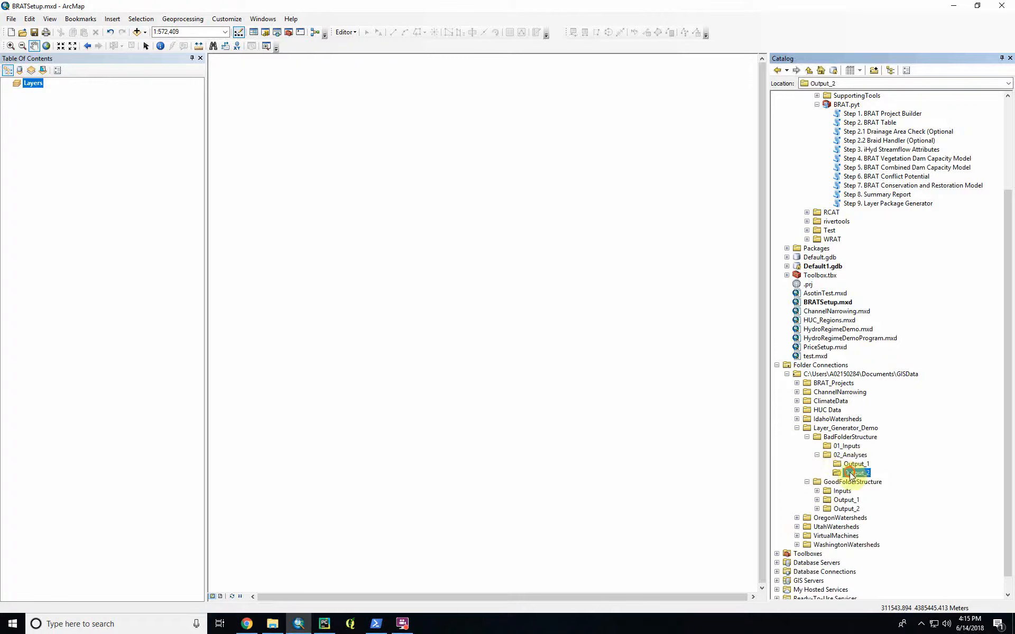
pyautogui.click(851, 456)
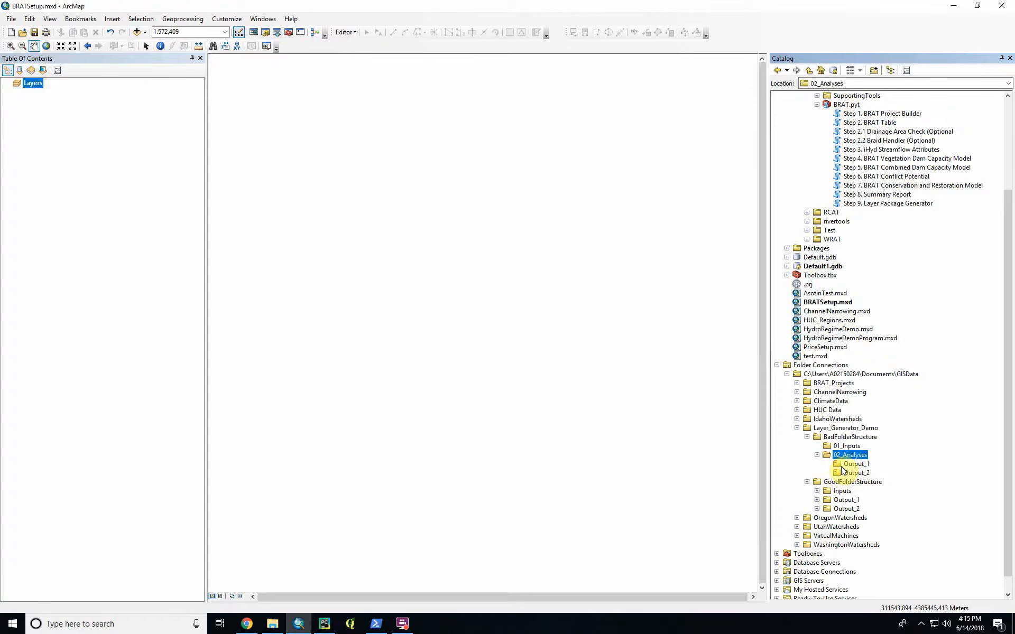
# - Look through the subfolders of the Inputs folder in GoodFolderStructure and collapse it again
pyautogui.click(817, 492)
pyautogui.scroll(-2, 820, 494)
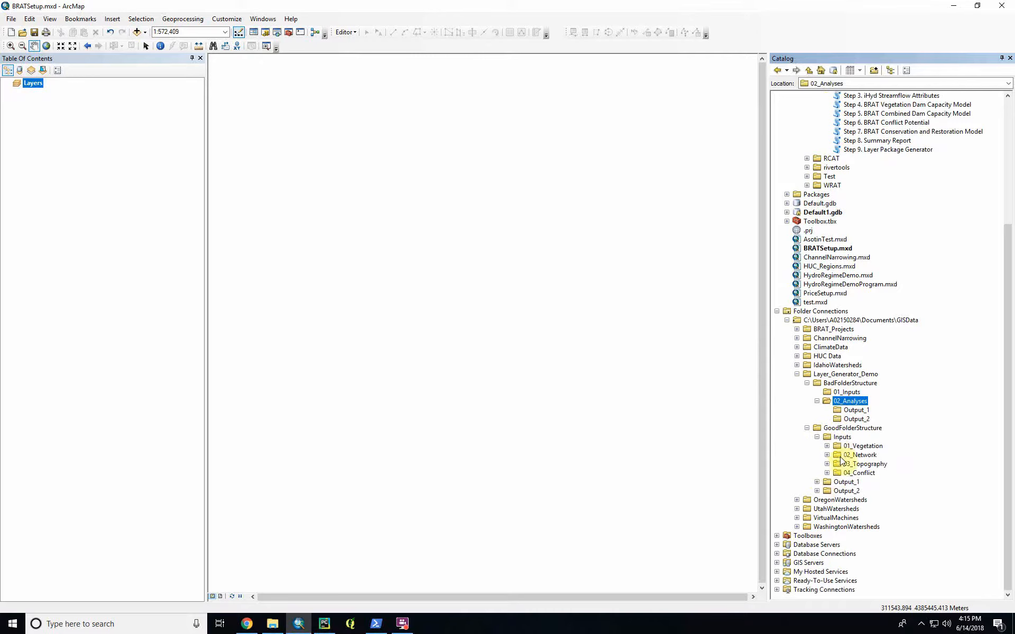
pyautogui.click(817, 436)
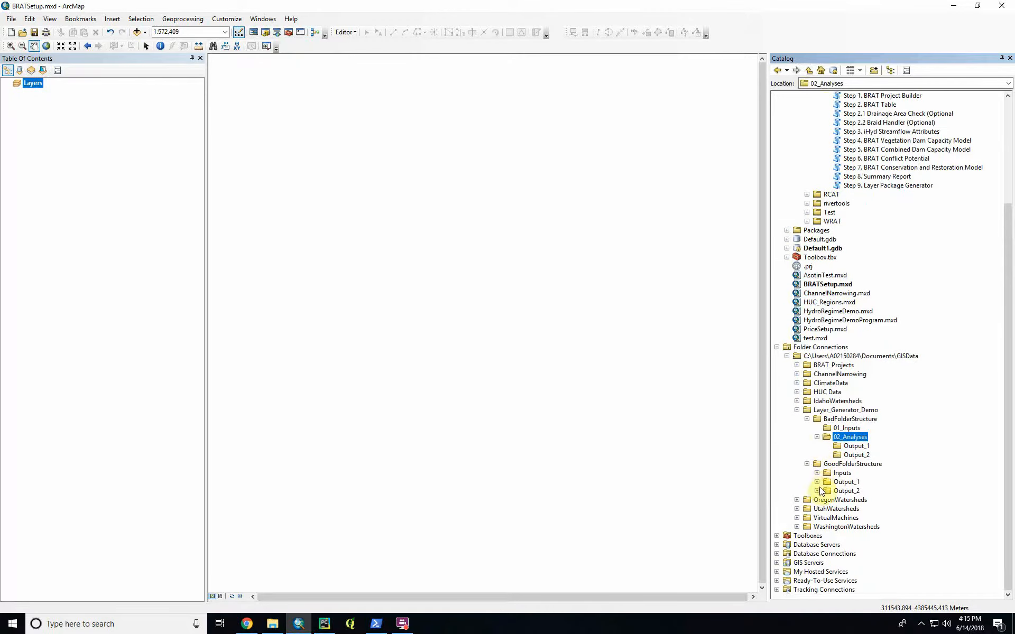
# - Examine the 01_Intermediates and 02_Analyses contents of Output_1 in GoodFolderStructure, and collapse the output folders again
pyautogui.click(817, 482)
pyautogui.click(818, 509)
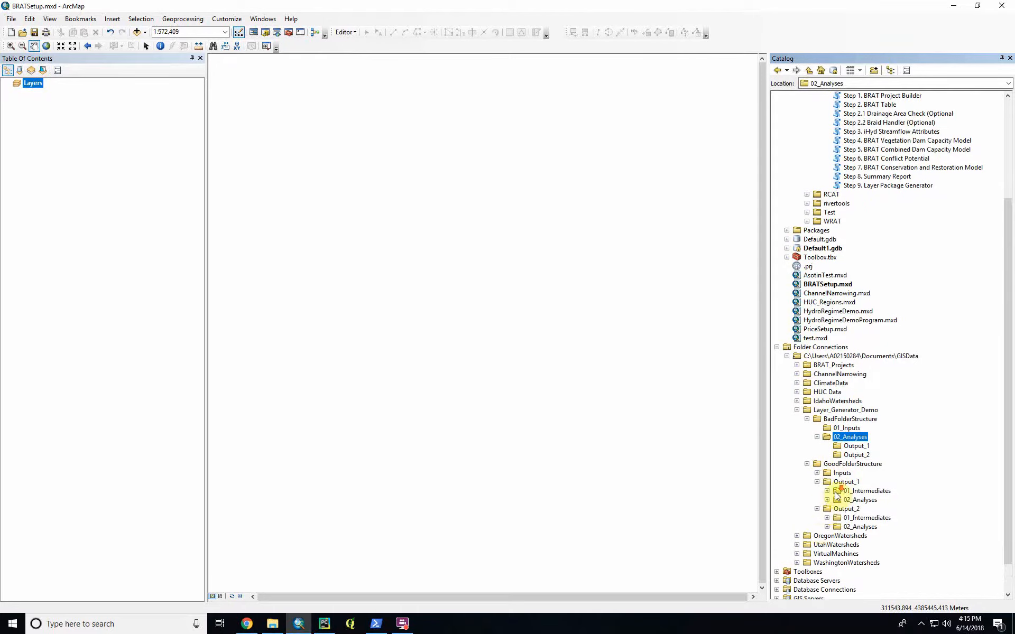
pyautogui.scroll(-1, 836, 477)
pyautogui.click(817, 473)
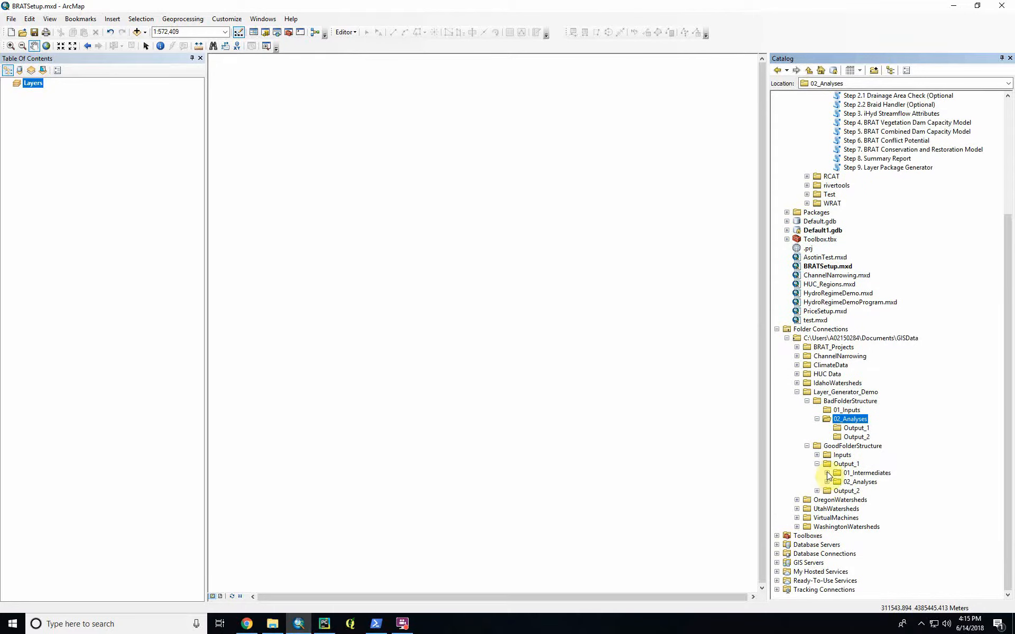
pyautogui.click(827, 473)
pyautogui.scroll(-2, 831, 489)
pyautogui.click(827, 482)
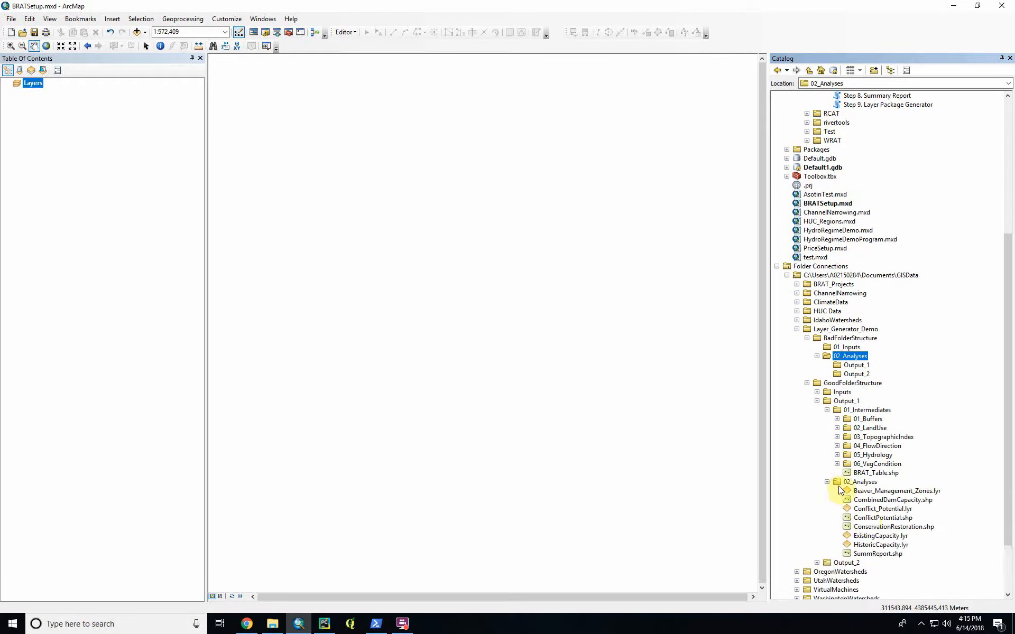
pyautogui.scroll(-2, 846, 476)
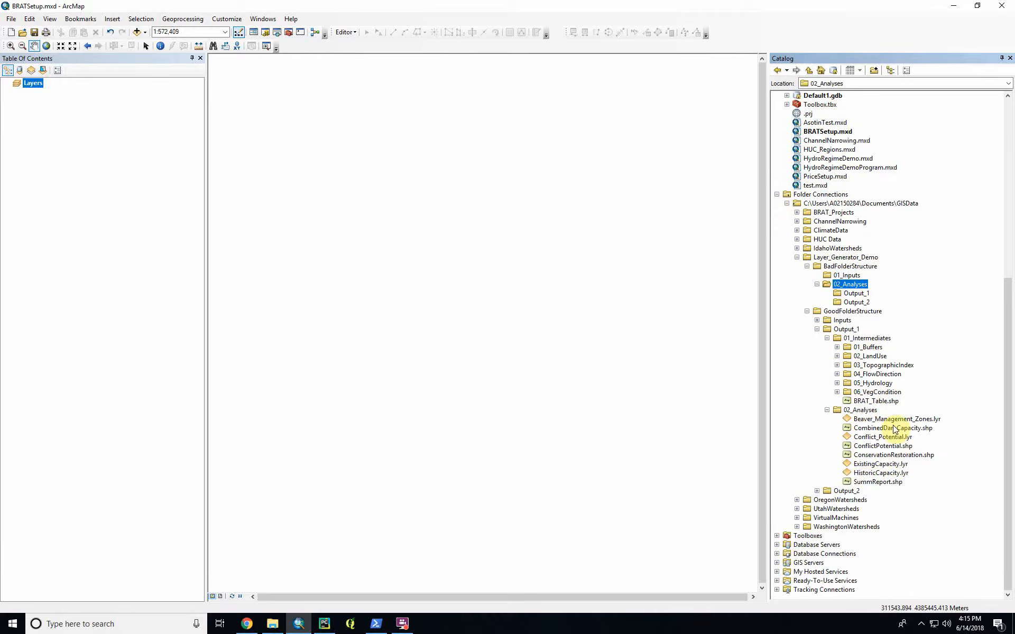
pyautogui.click(816, 329)
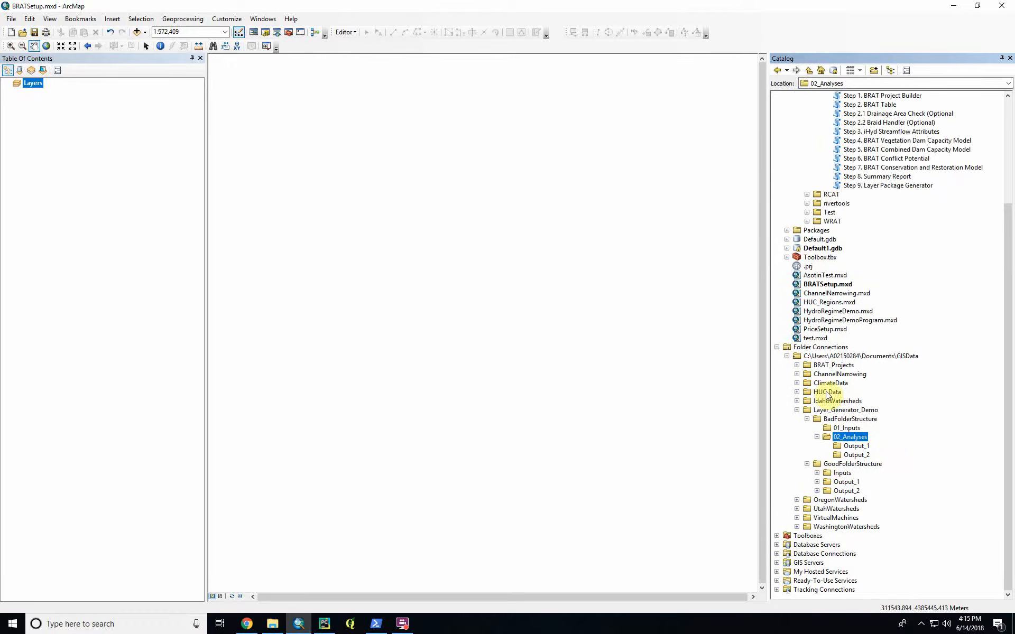
pyautogui.click(816, 482)
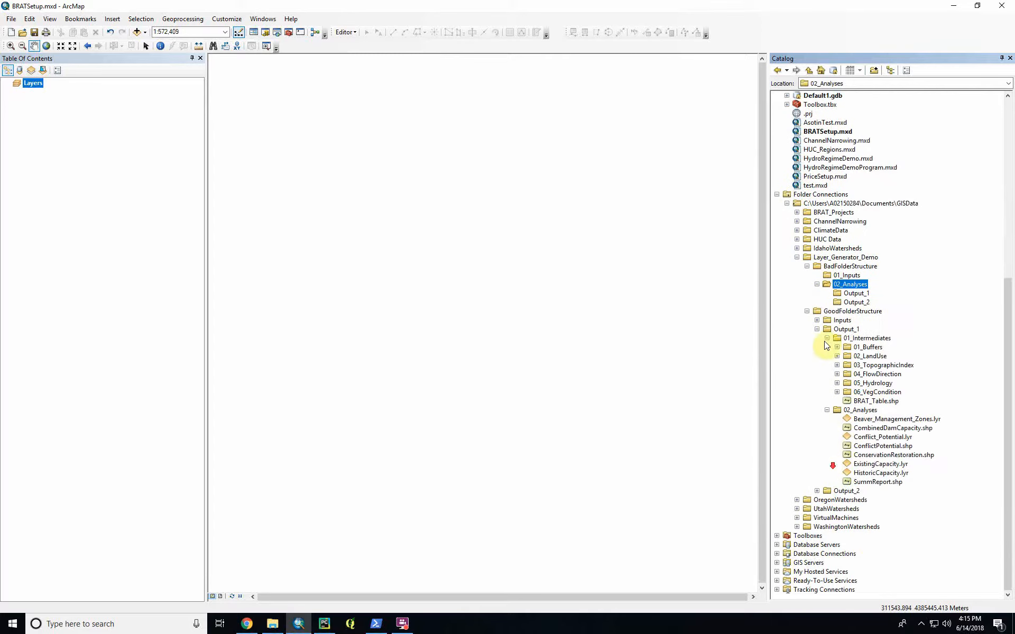
pyautogui.click(817, 329)
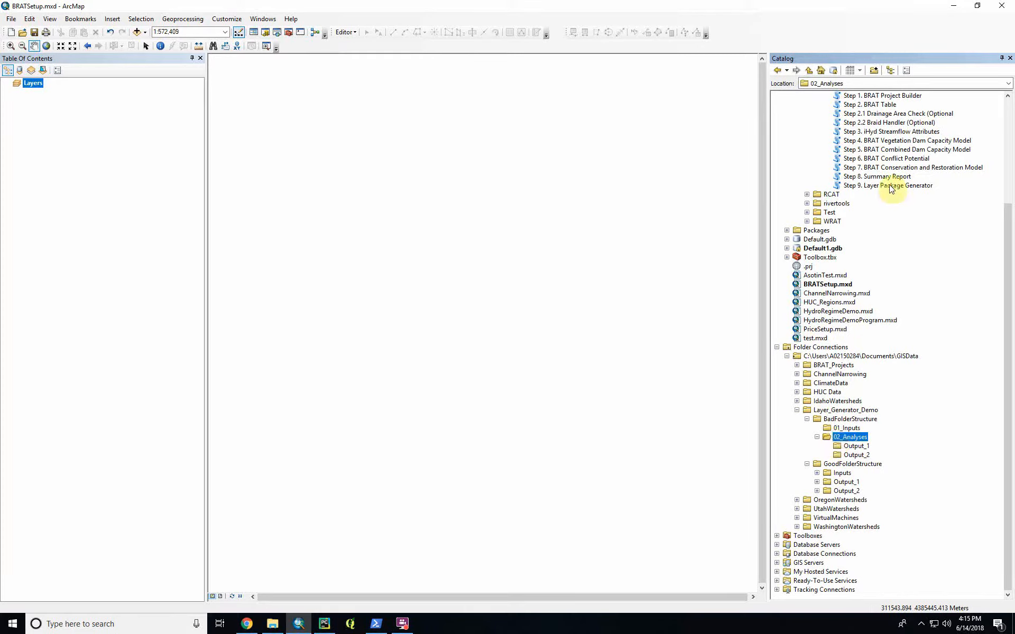
# - Compare BadFolderStructure's 01_Inputs with the GoodFolderStructure folders, inspecting 01_Vegetation and 01_ExistingVegetation within the good Inputs folder
pyautogui.click(847, 429)
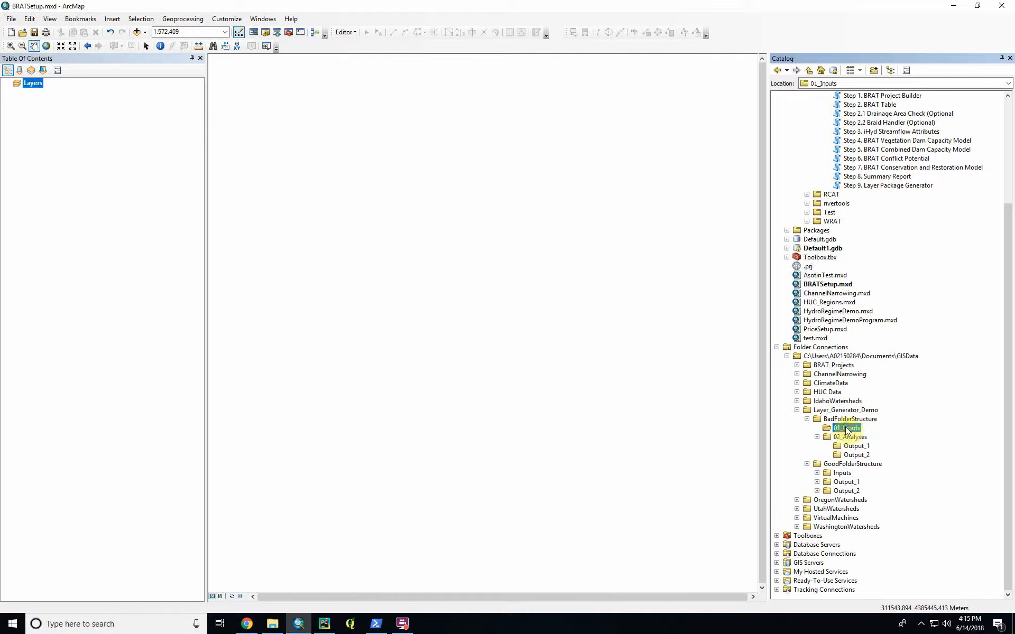
pyautogui.click(846, 482)
pyautogui.click(844, 491)
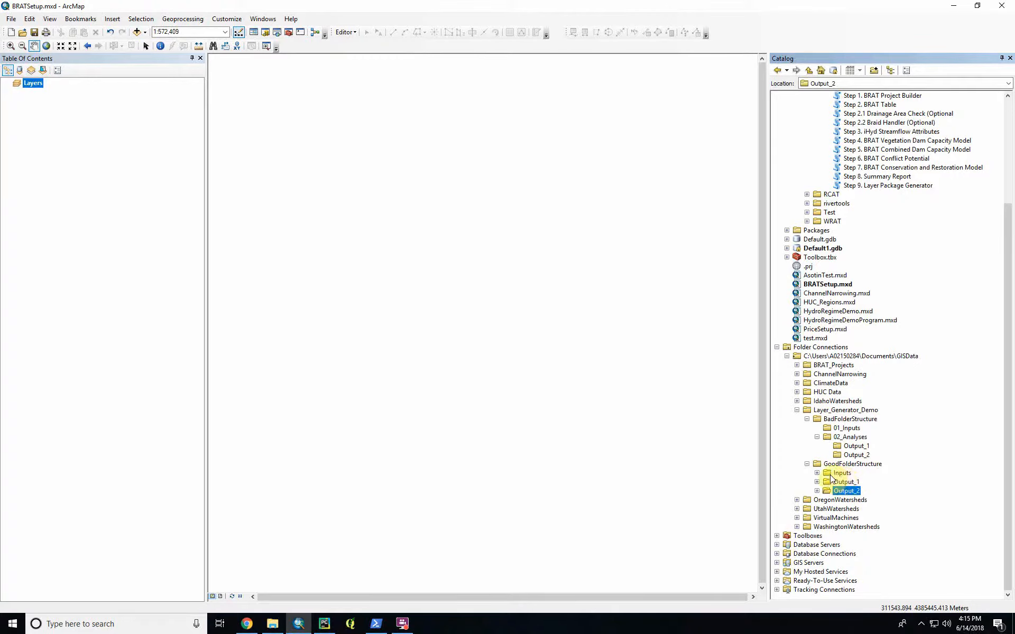
pyautogui.click(817, 473)
pyautogui.click(826, 482)
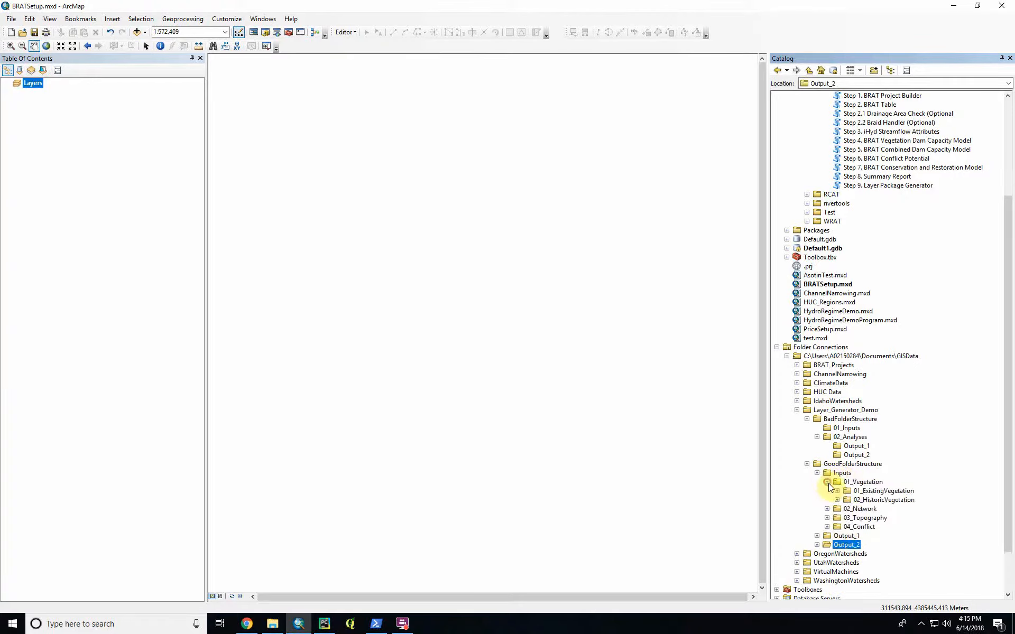
pyautogui.click(837, 491)
pyautogui.click(817, 473)
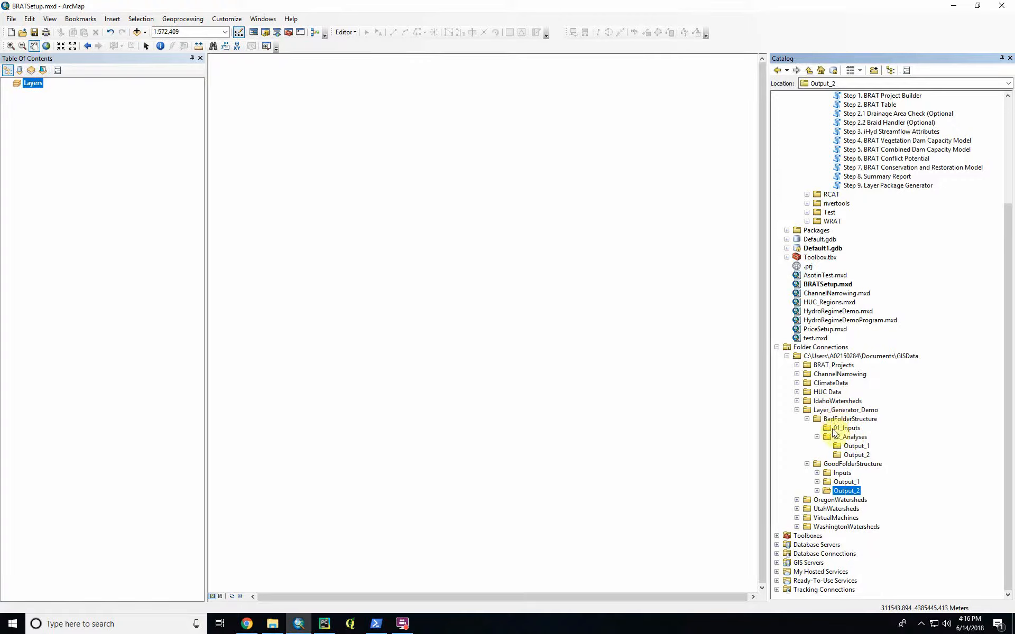
# - Compare the output folder placement under 02_Analyses in BadFolderStructure with the Inputs, Output_1 and Output_2 folders in GoodFolderStructure
pyautogui.click(845, 428)
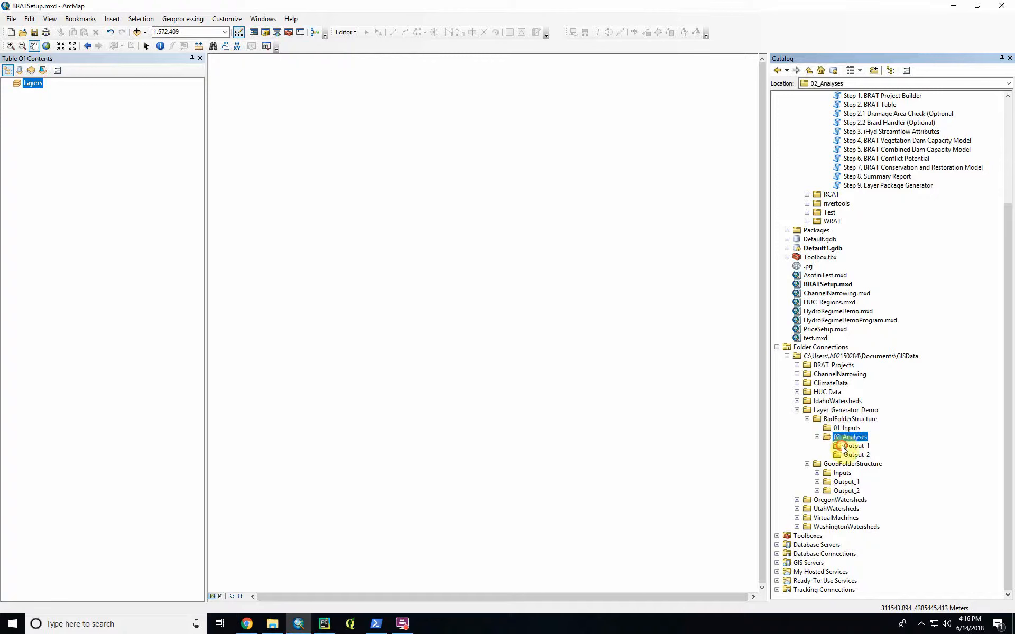
pyautogui.click(845, 447)
pyautogui.click(838, 438)
pyautogui.click(843, 448)
pyautogui.click(848, 438)
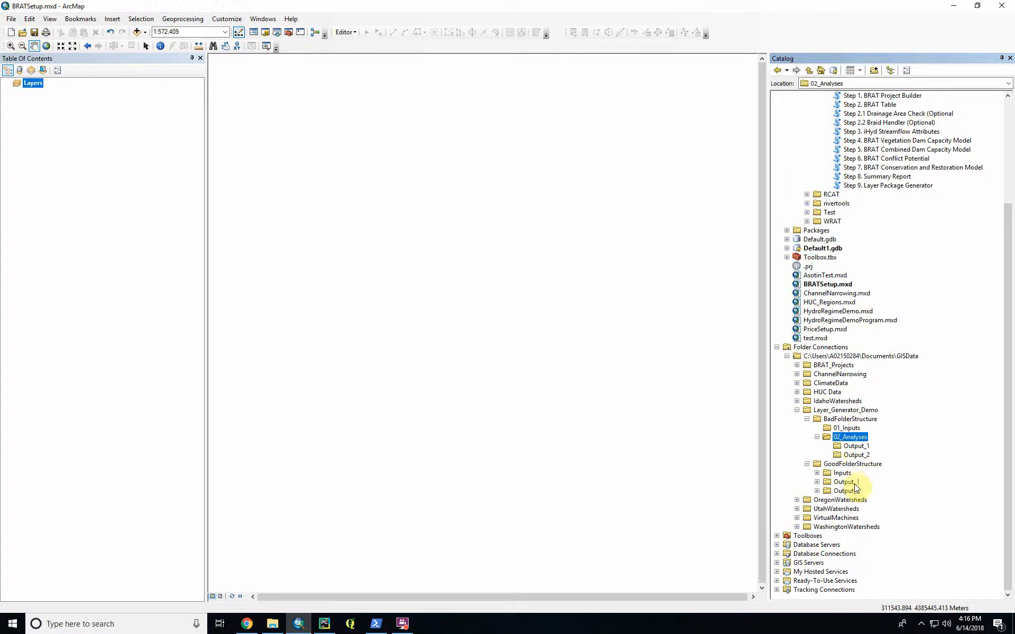
pyautogui.click(841, 474)
pyautogui.click(841, 482)
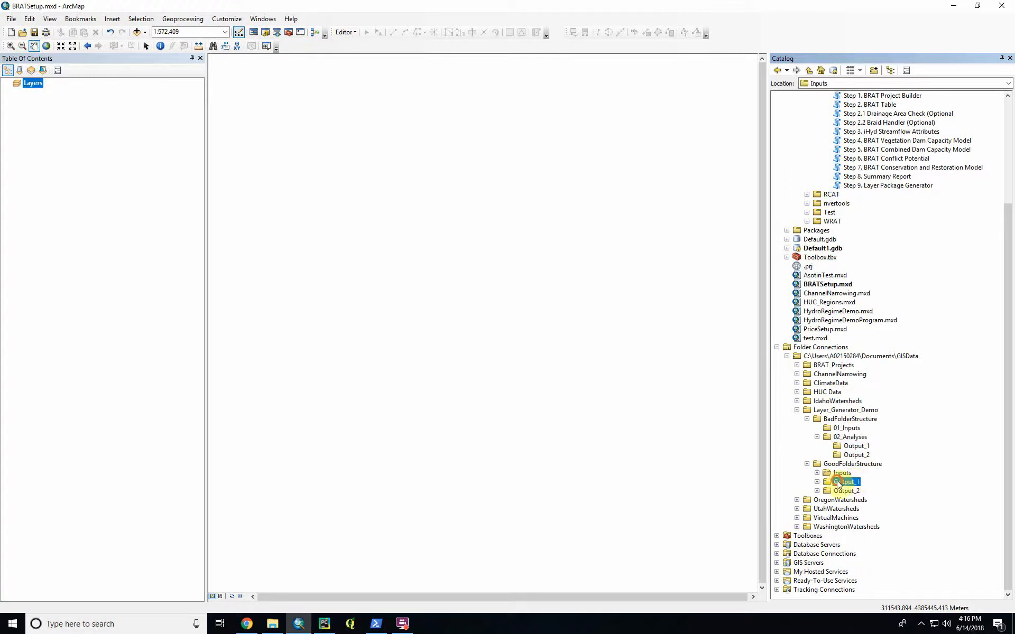
pyautogui.click(840, 491)
pyautogui.click(843, 482)
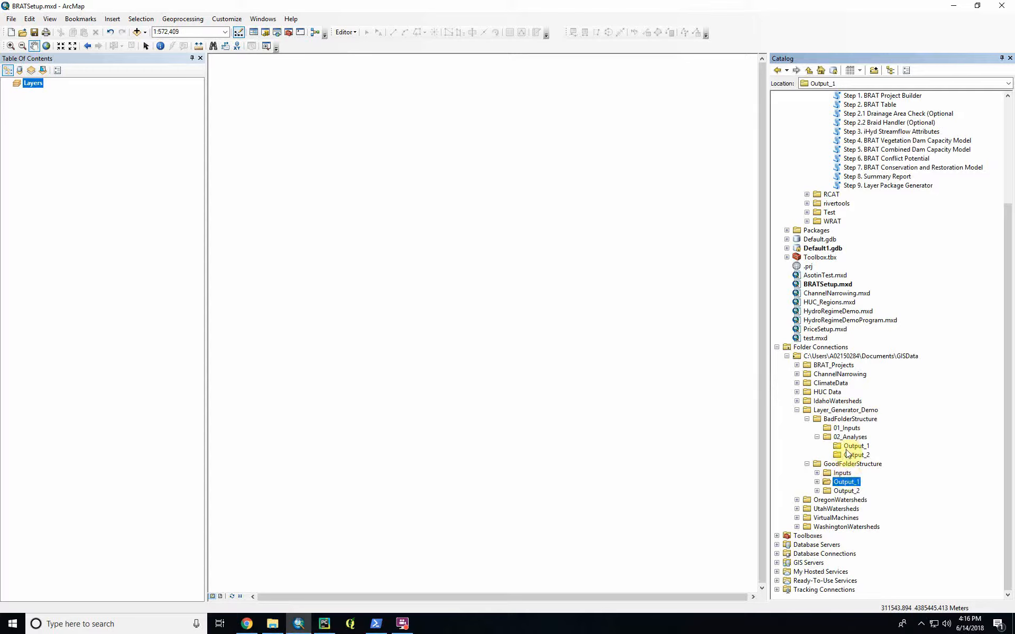
# - Contrast the 01_Inputs folder of BadFolderStructure with the Inputs and Output_2 folders of GoodFolderStructure
pyautogui.click(842, 417)
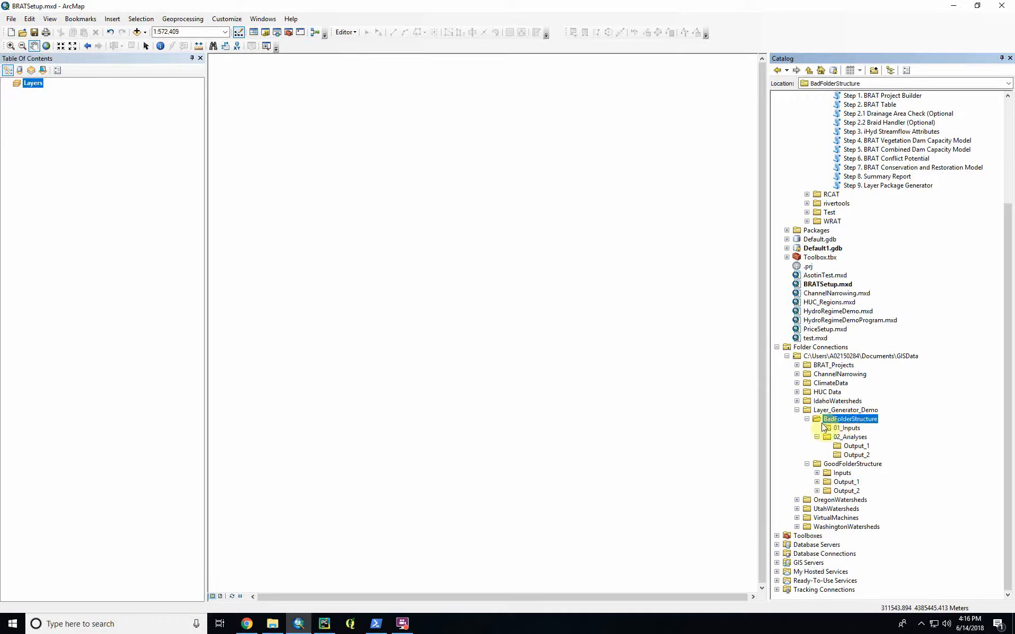
pyautogui.click(841, 429)
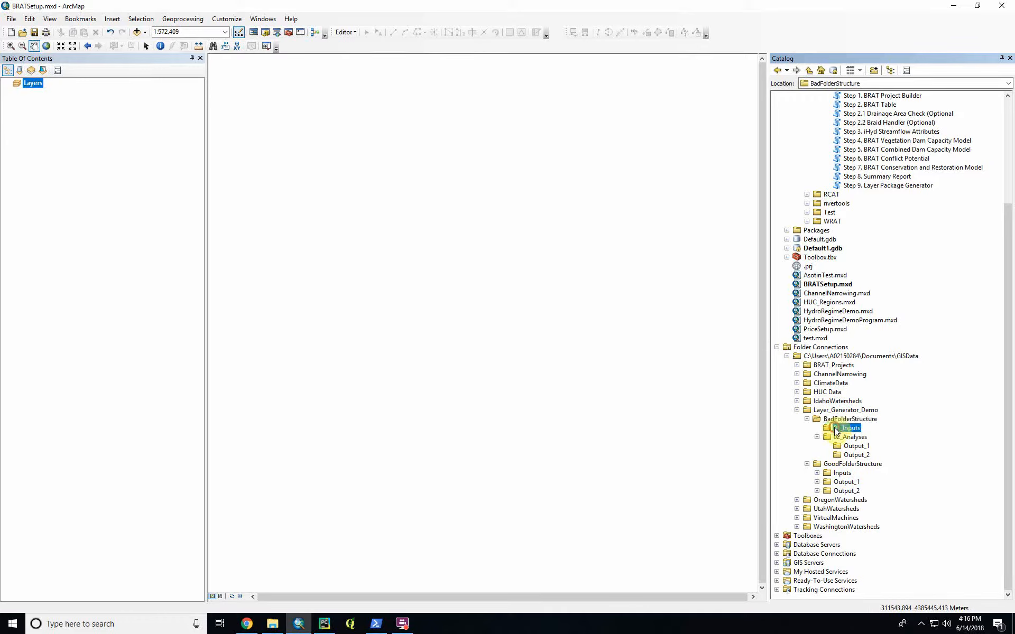
pyautogui.click(838, 473)
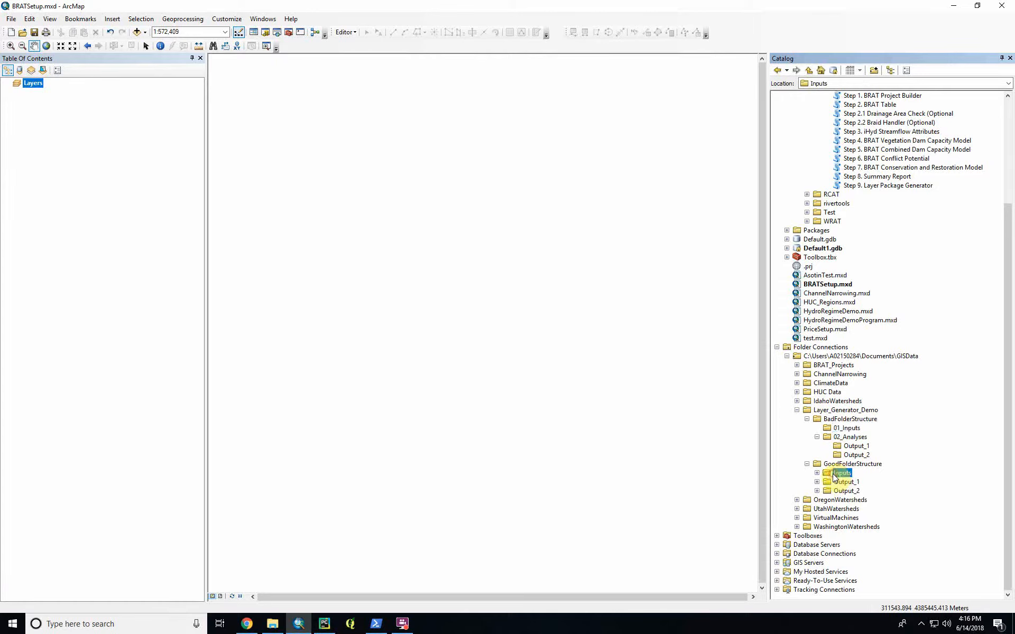
pyautogui.click(837, 490)
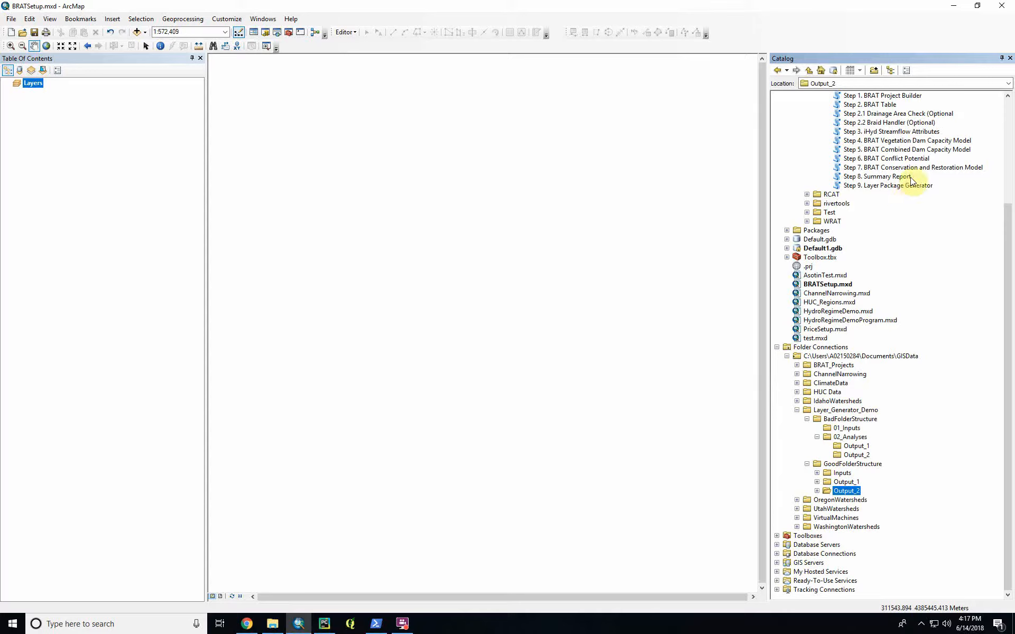
# - Open the Step 9 Layer Package Generator tool and set its output folder to Output_1 in the DrainageAreaCheck project
pyautogui.doubleClick(868, 185)
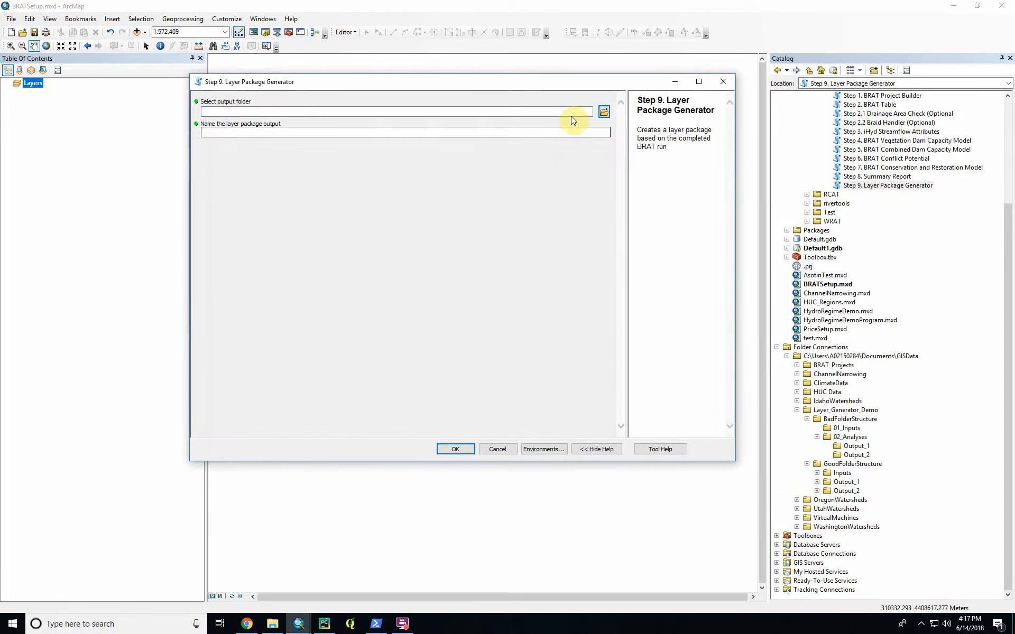
pyautogui.click(604, 112)
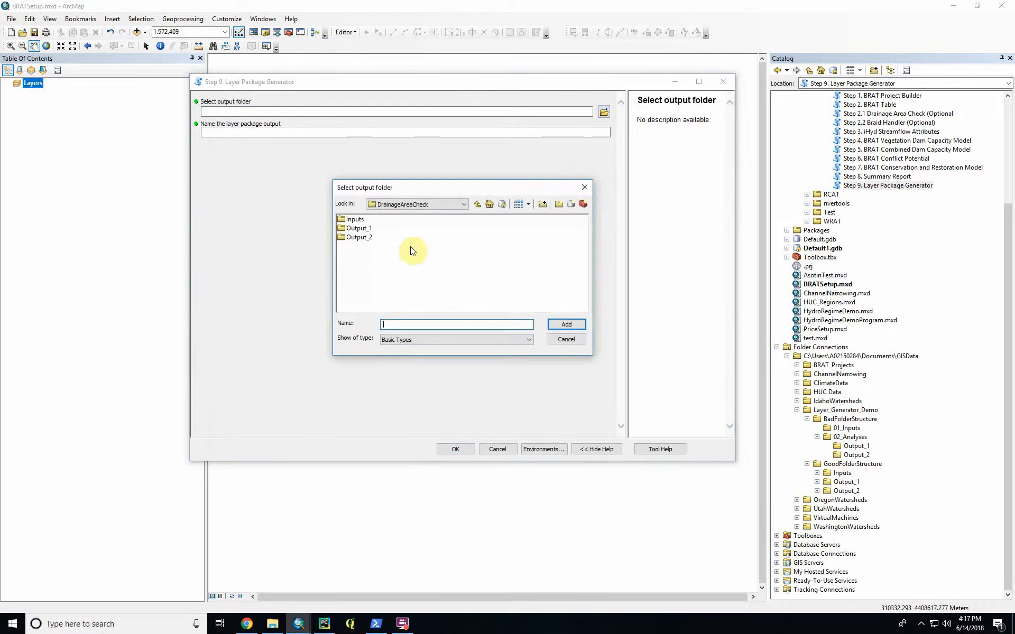
pyautogui.click(361, 229)
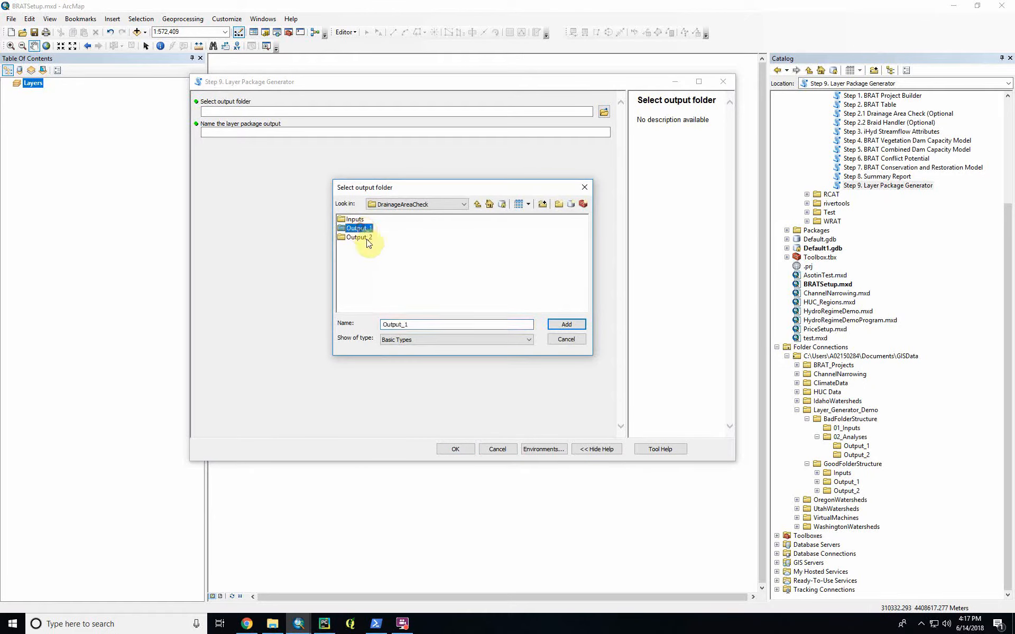
pyautogui.click(364, 238)
pyautogui.click(363, 230)
pyautogui.click(357, 218)
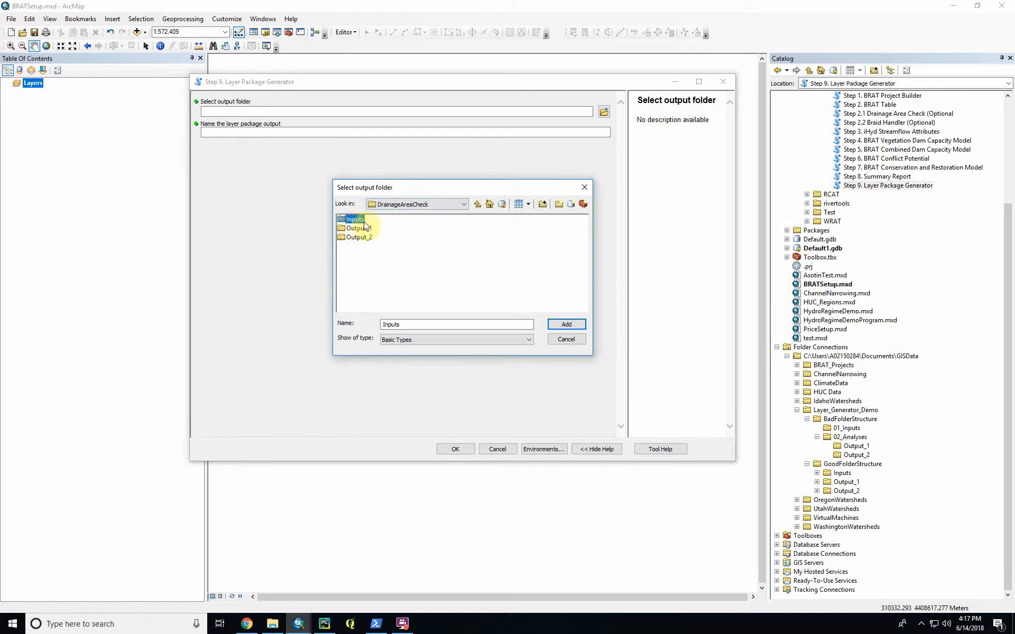
pyautogui.click(368, 228)
pyautogui.click(570, 324)
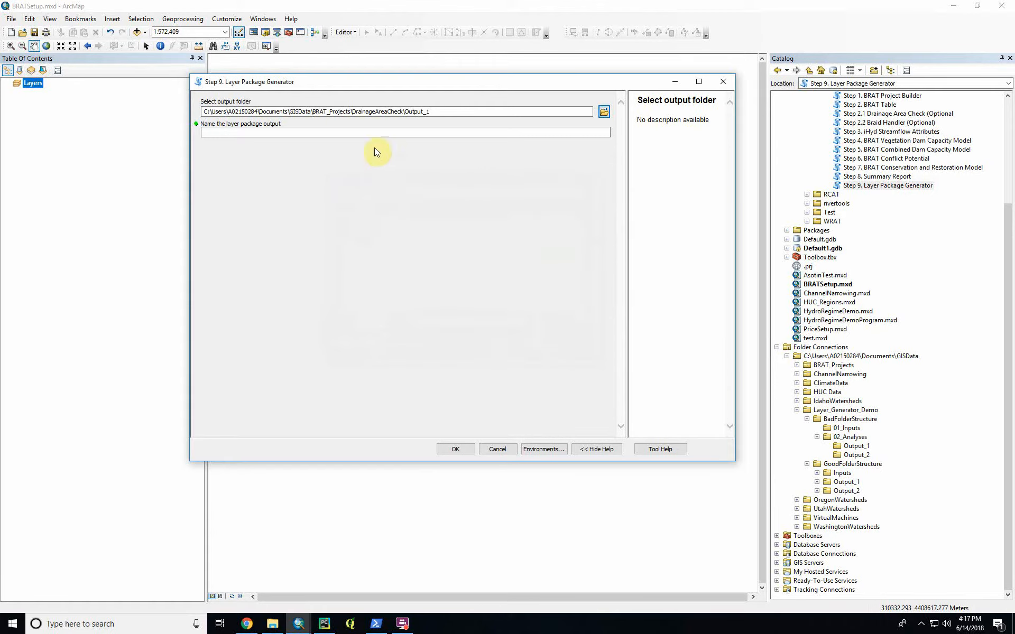
# - Name the layer package output with the creator's first name followed by "LayerPackage", and run the Layer Package Generator
pyautogui.click(377, 132)
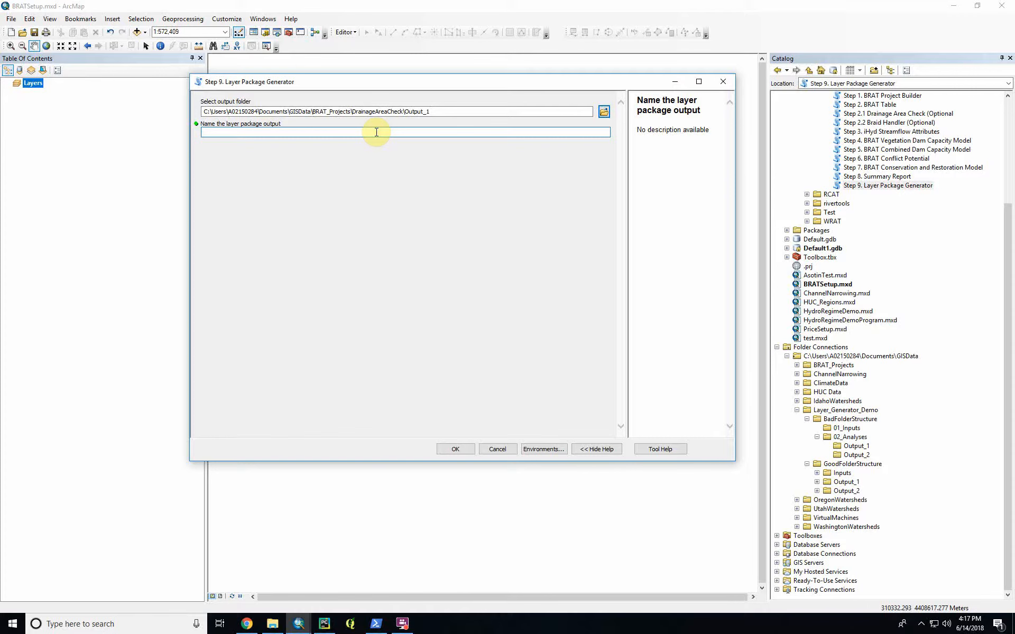
pyautogui.write('BradensLayerPackage')
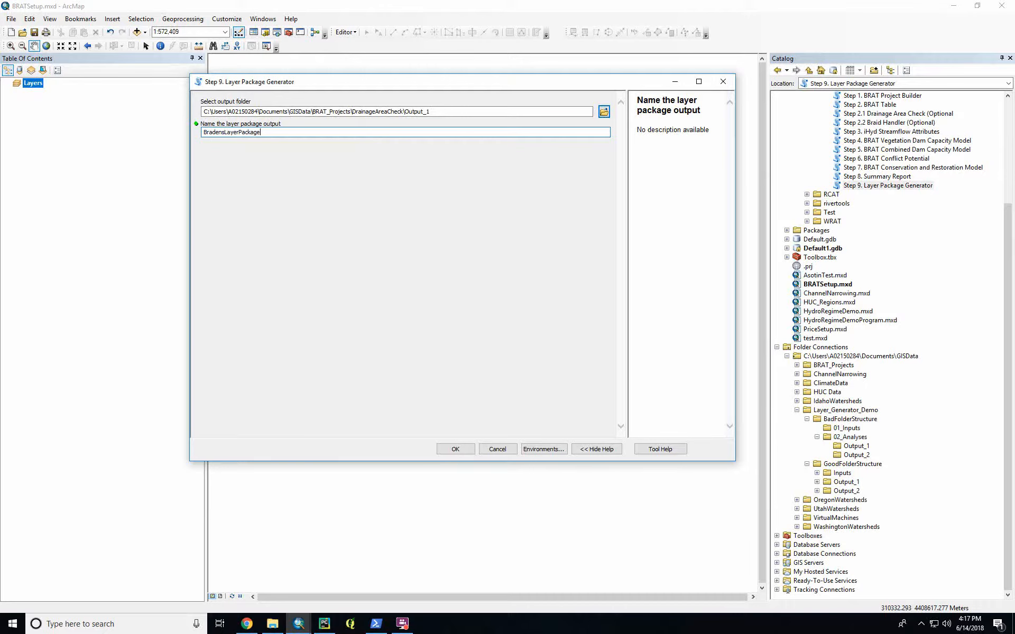
pyautogui.press('Return')
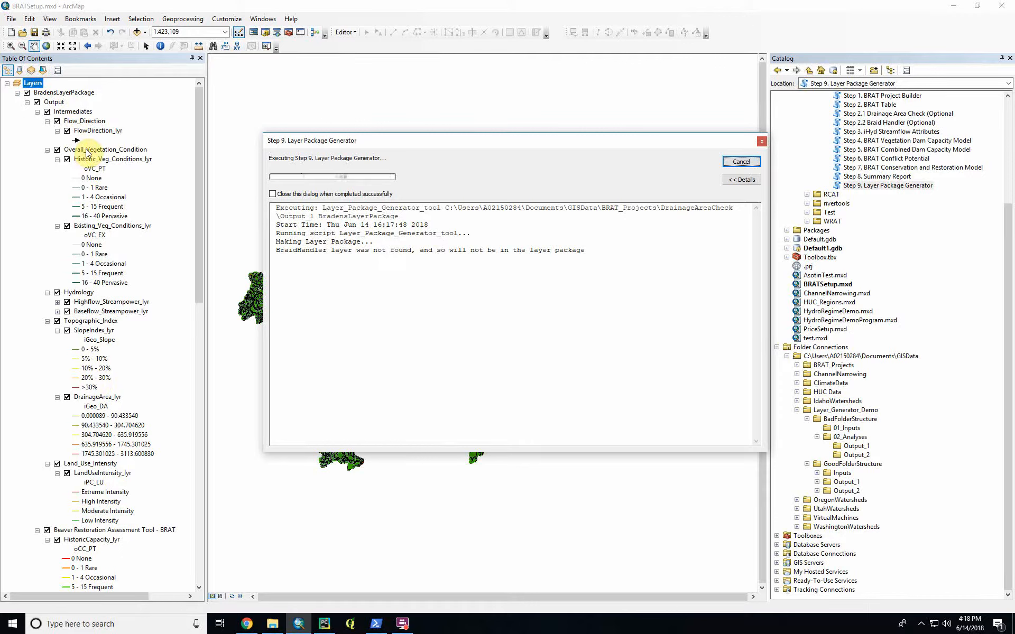
pyautogui.click(68, 114)
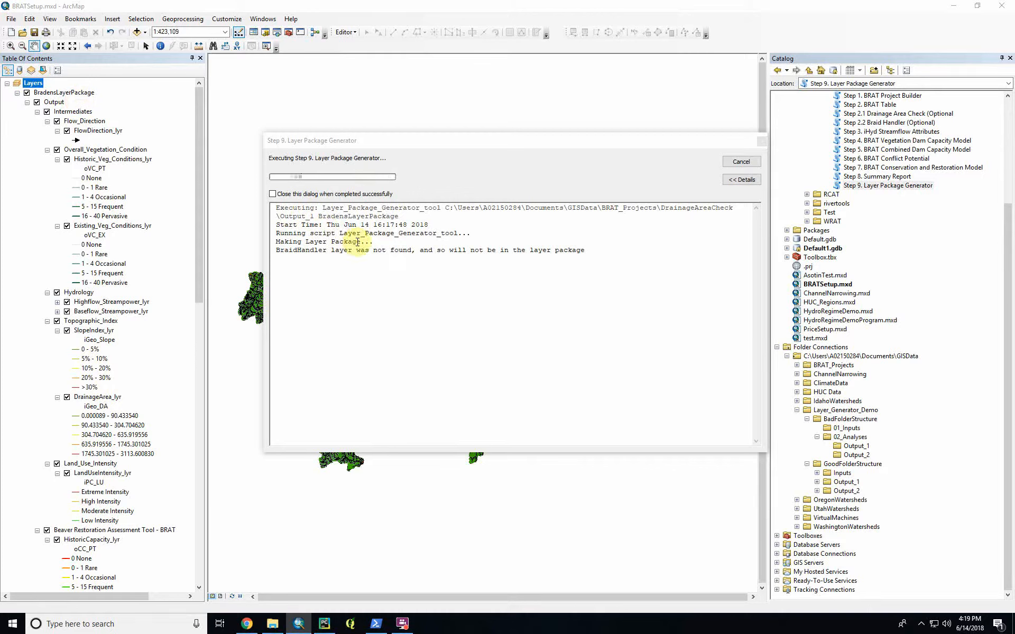
pyautogui.click(276, 257)
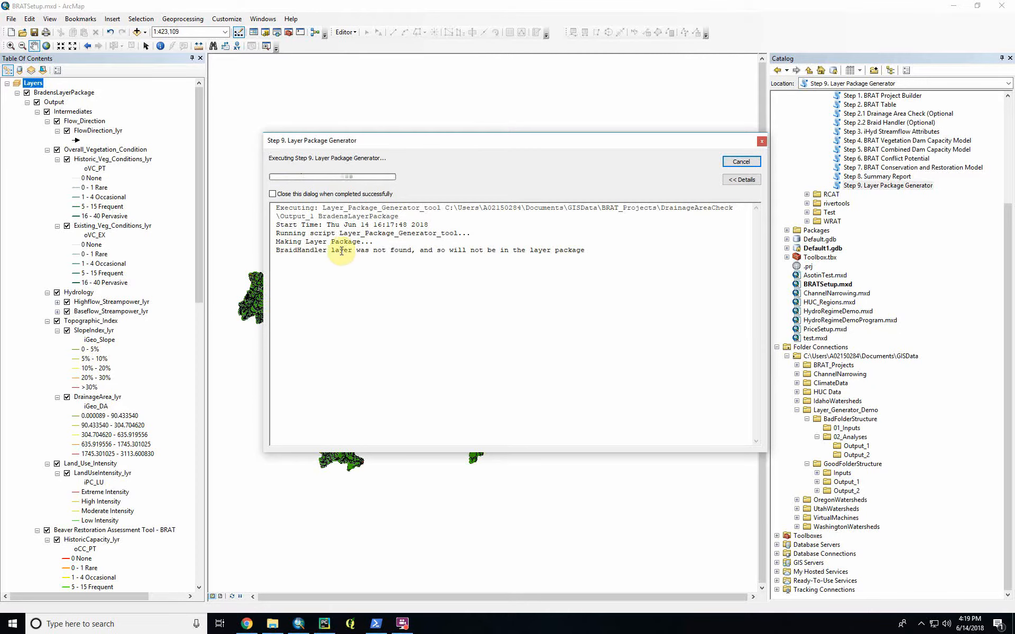
# - Examine the message about the BraidHandler layer in the Layer Package Generator log, and close the dialog once the run completes
pyautogui.tripleClick(277, 253)
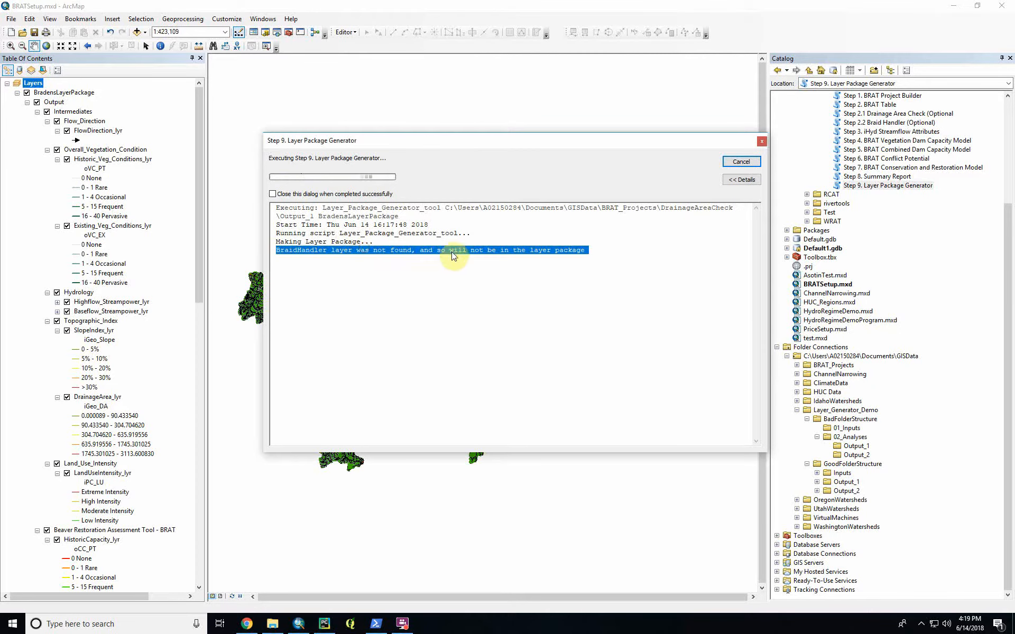
pyautogui.doubleClick(316, 251)
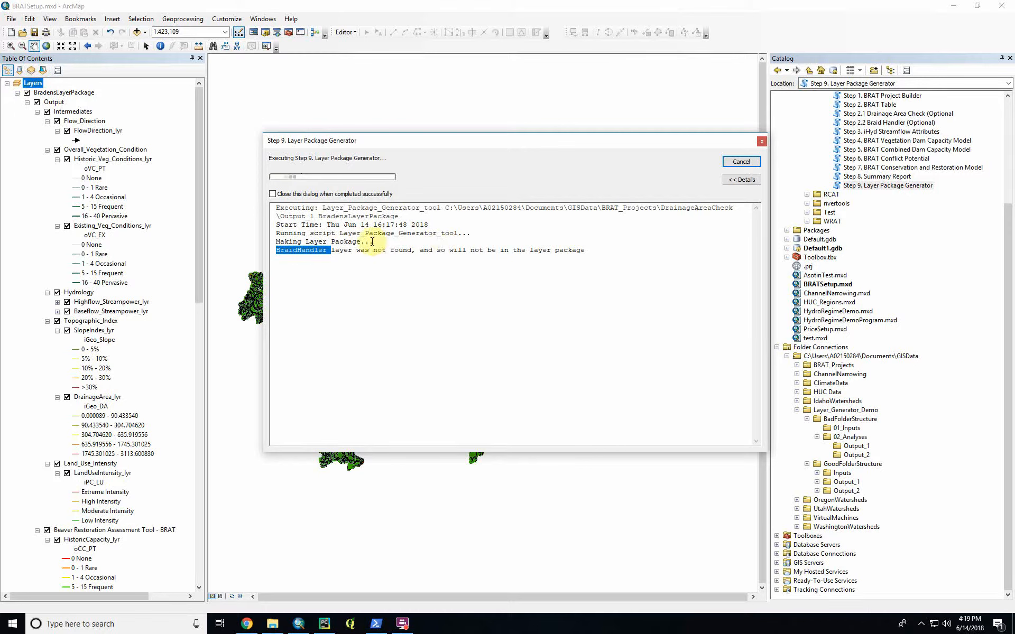
pyautogui.tripleClick(298, 252)
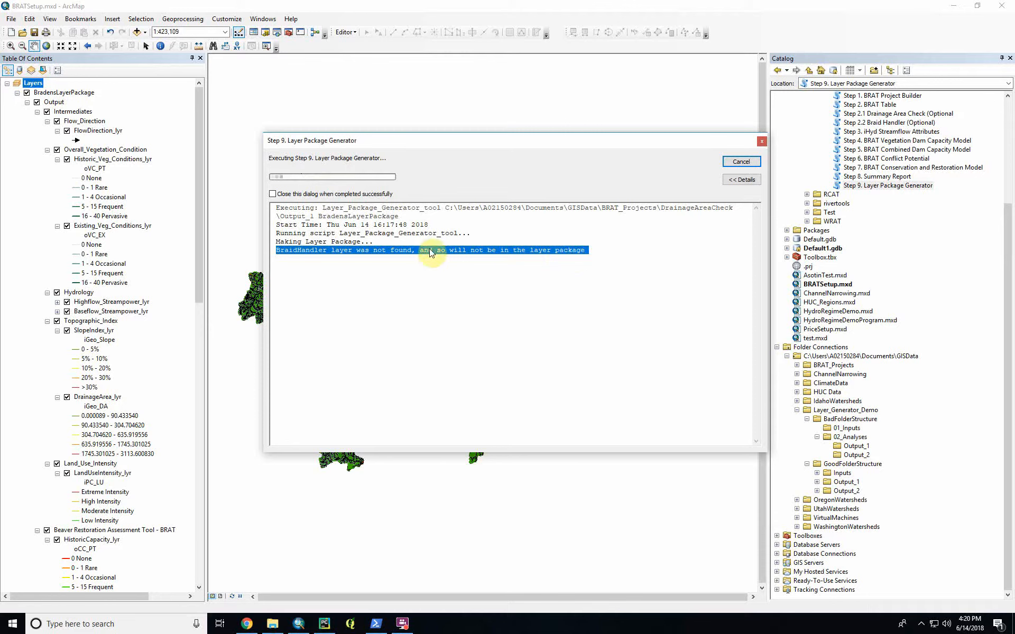
pyautogui.click(277, 250)
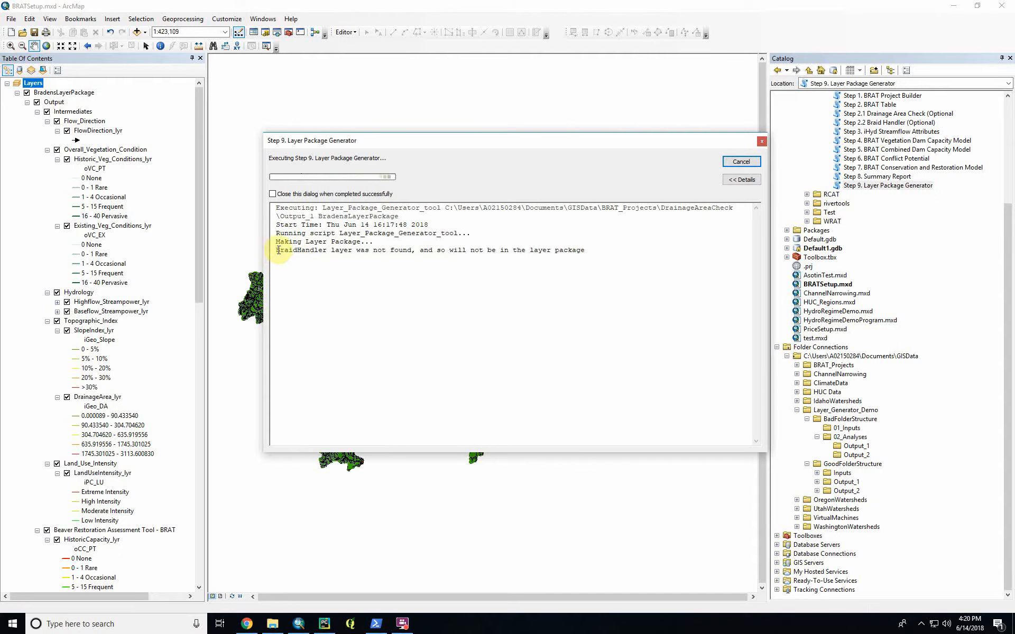
pyautogui.moveTo(281, 251); pyautogui.dragTo(598, 255)
pyautogui.click(373, 267)
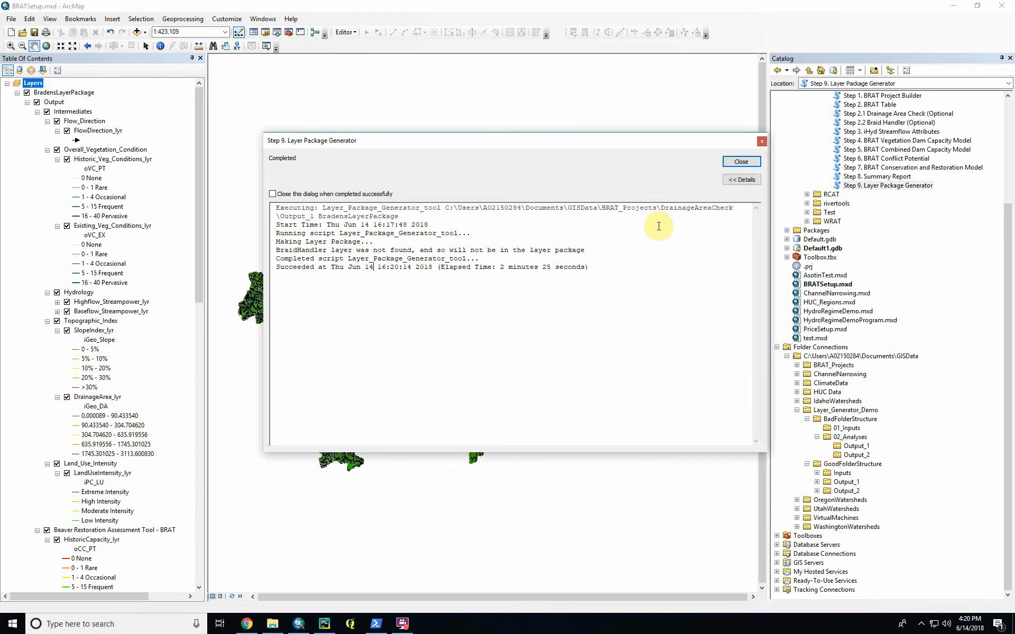
pyautogui.click(740, 162)
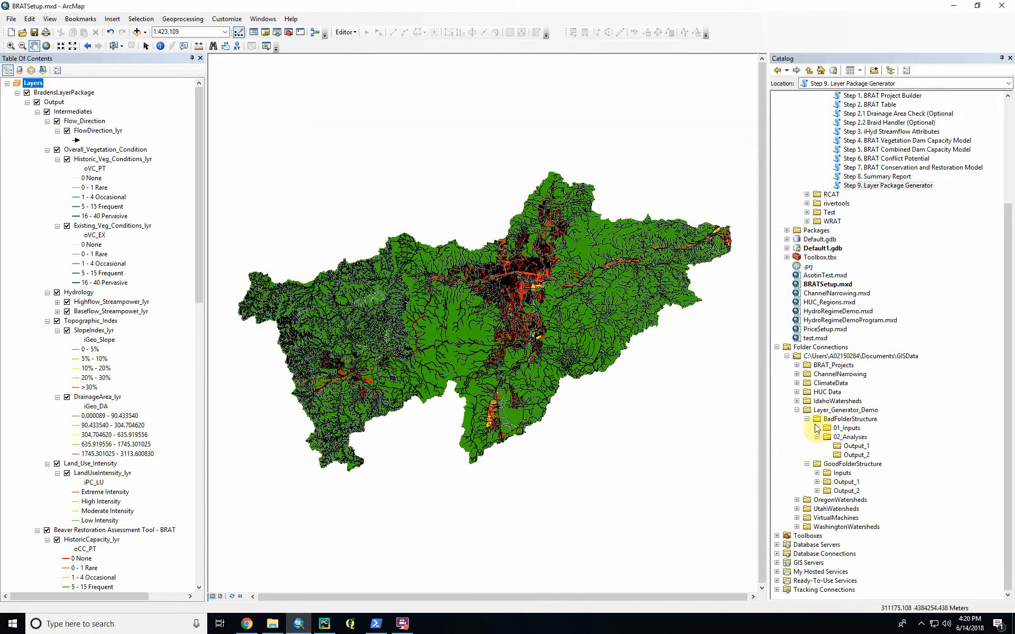
# - Locate the generated layer package in the Output_1 folder of the DrainageAreaCheck project under BRAT_Projects
pyautogui.click(796, 410)
pyautogui.click(797, 447)
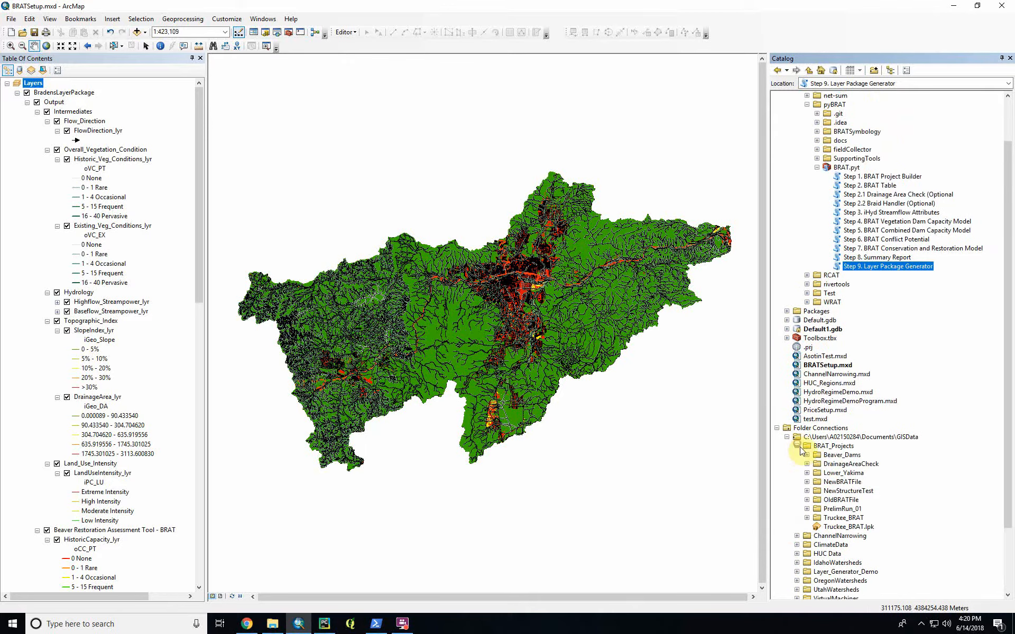
pyautogui.scroll(-2, 814, 473)
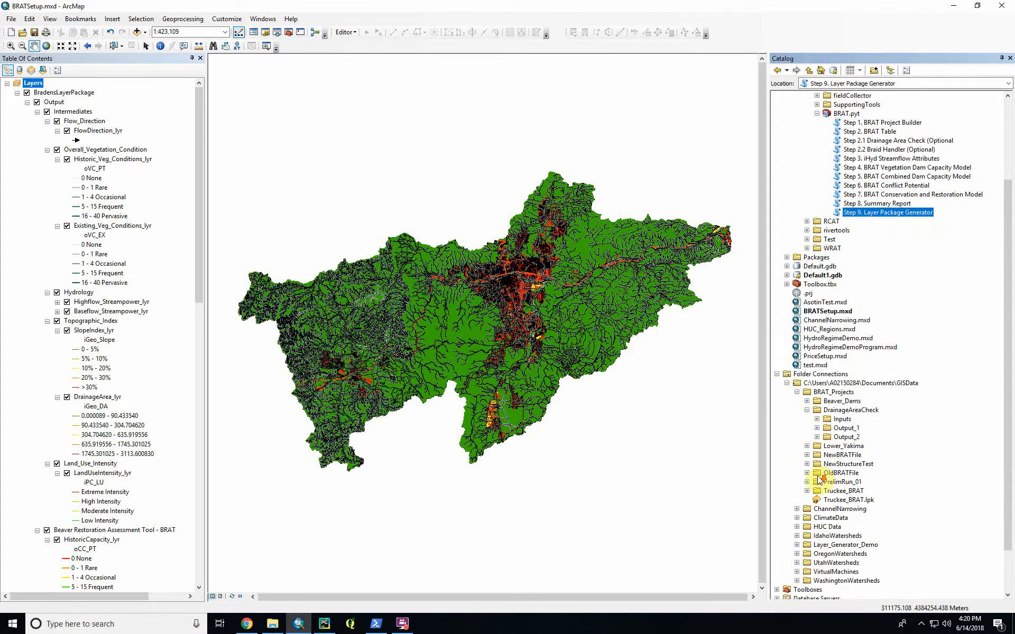
pyautogui.click(817, 428)
pyautogui.scroll(-3, 835, 412)
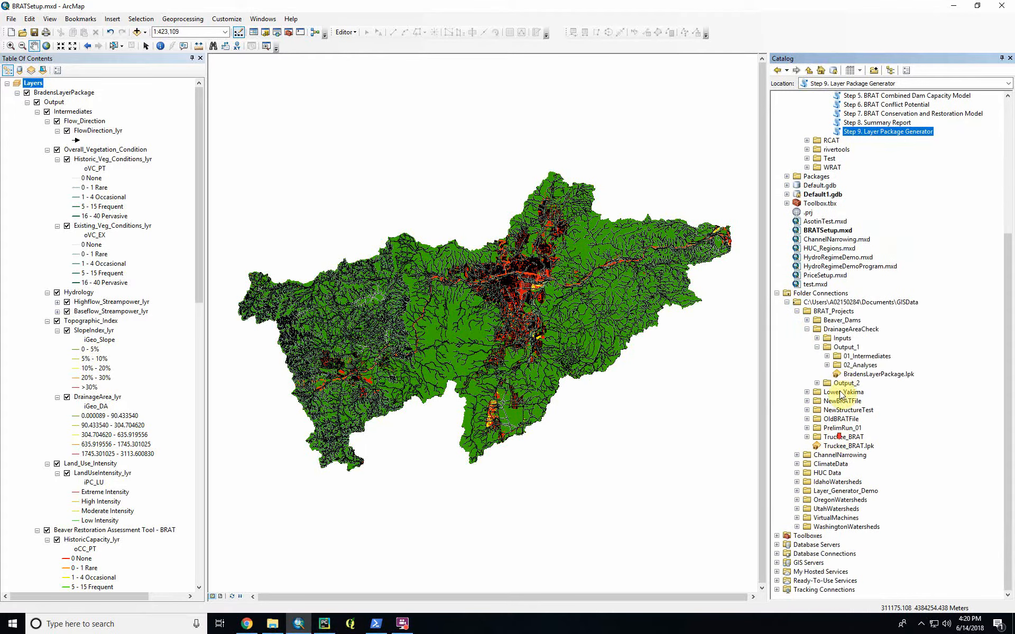
pyautogui.click(848, 347)
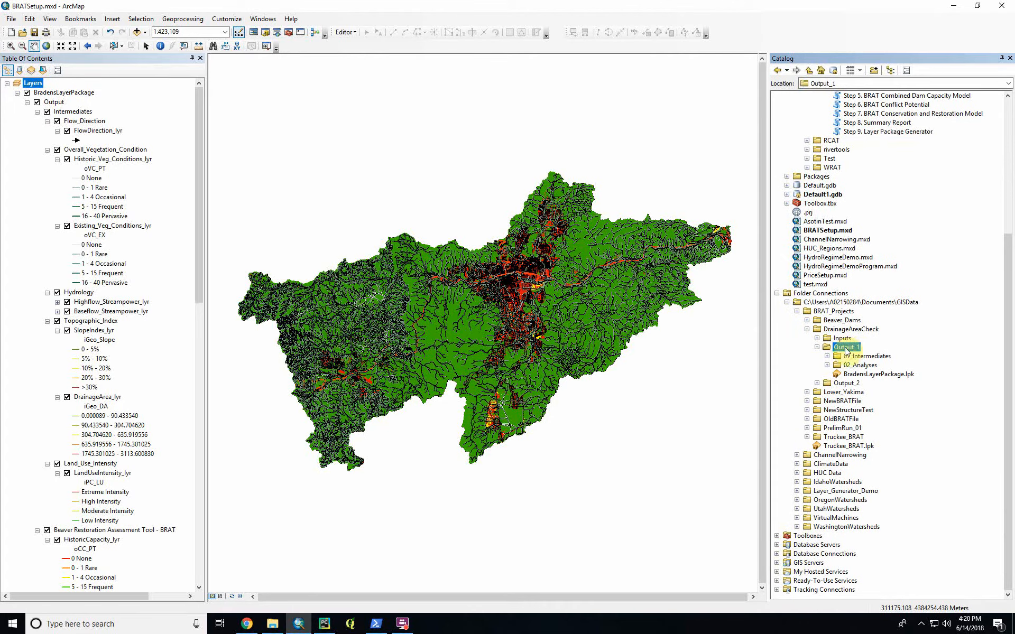
pyautogui.click(865, 375)
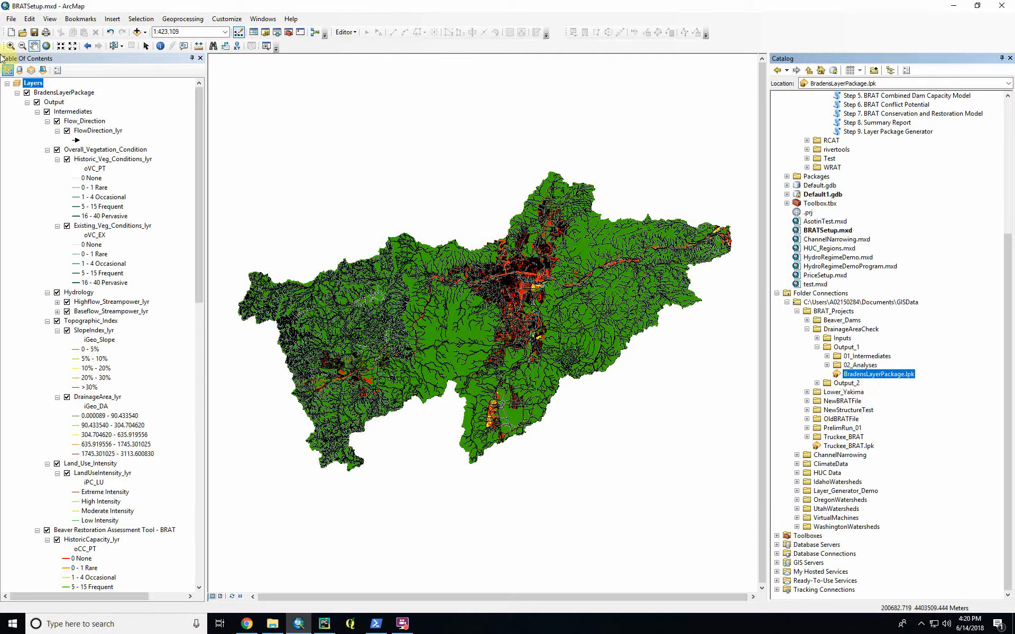
# - Remove the existing layer package group from the map and add the generated layer package from Output_1
pyautogui.rightClick(65, 91)
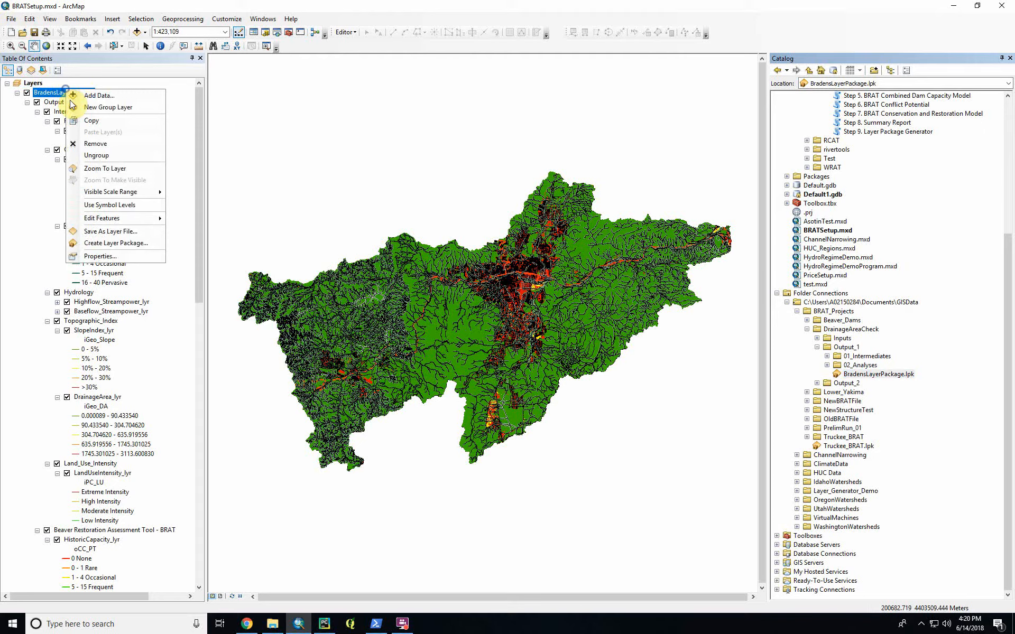
pyautogui.click(91, 144)
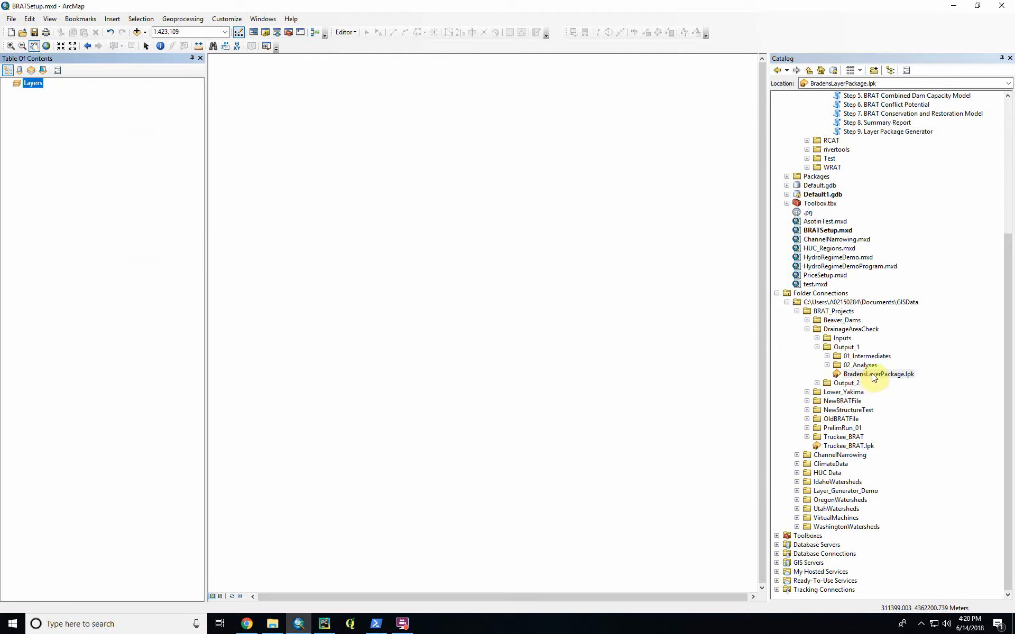
pyautogui.moveTo(872, 376); pyautogui.dragTo(291, 275)
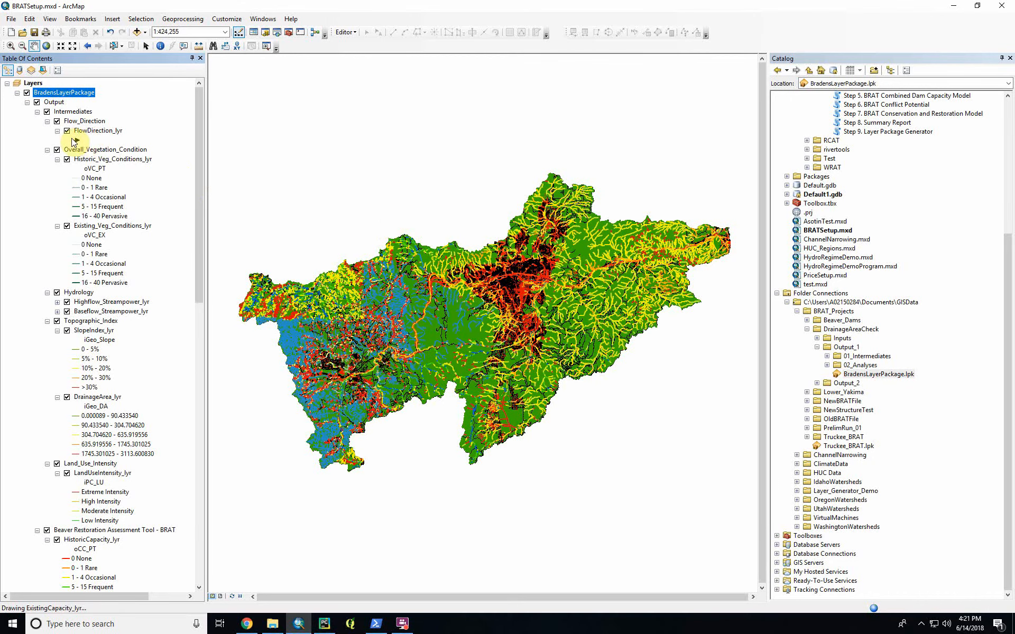
# - Collapse the legends of the flow direction, vegetation condition, slope, drainage area, land use intensity and historic capacity layers
pyautogui.click(57, 131)
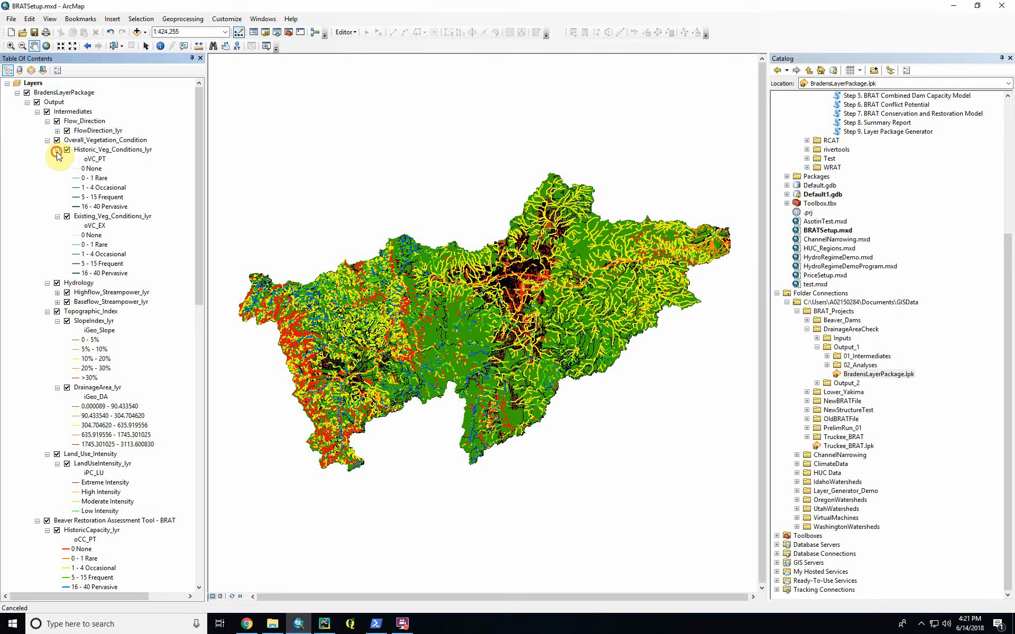
pyautogui.click(58, 149)
pyautogui.click(57, 159)
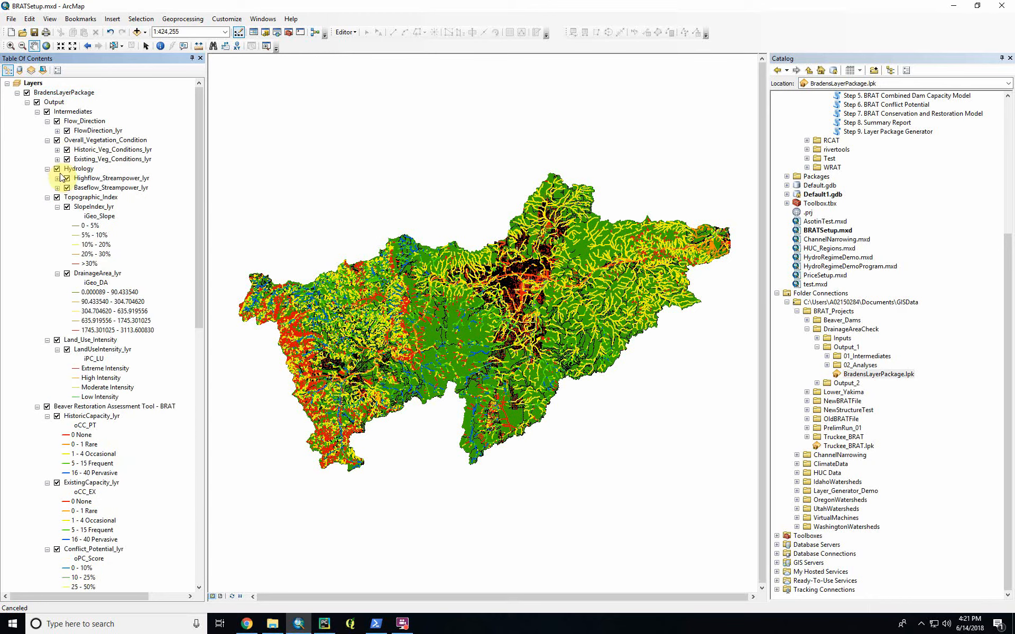
pyautogui.click(57, 207)
pyautogui.click(57, 216)
pyautogui.click(57, 235)
pyautogui.click(48, 254)
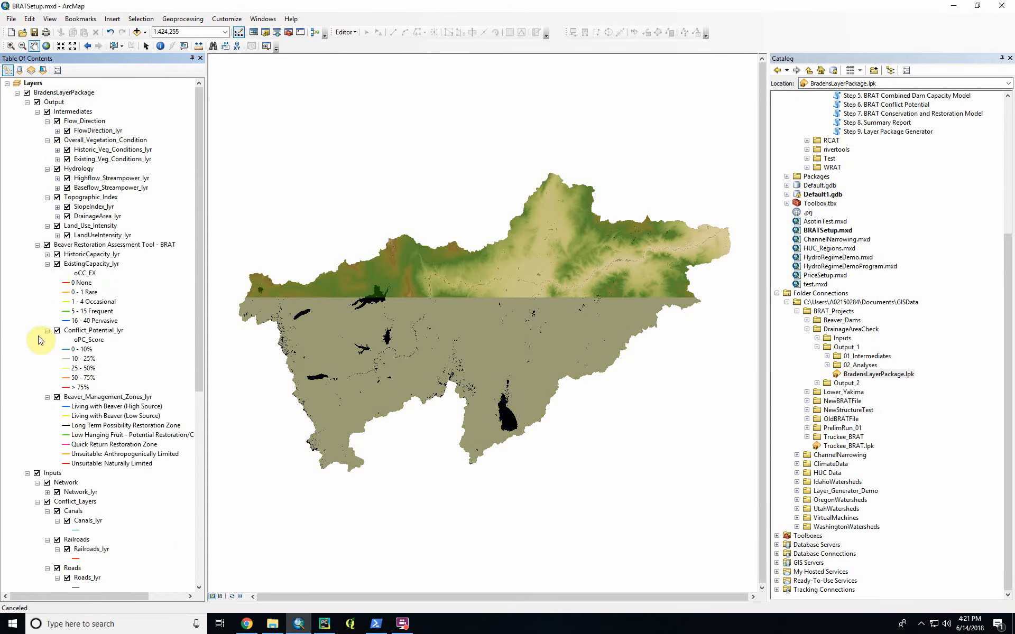
# - Look through the rest of the layer list and toggle the visibility of the whole layer package group
pyautogui.scroll(-11, 42, 331)
pyautogui.scroll(11, 47, 325)
pyautogui.click(27, 93)
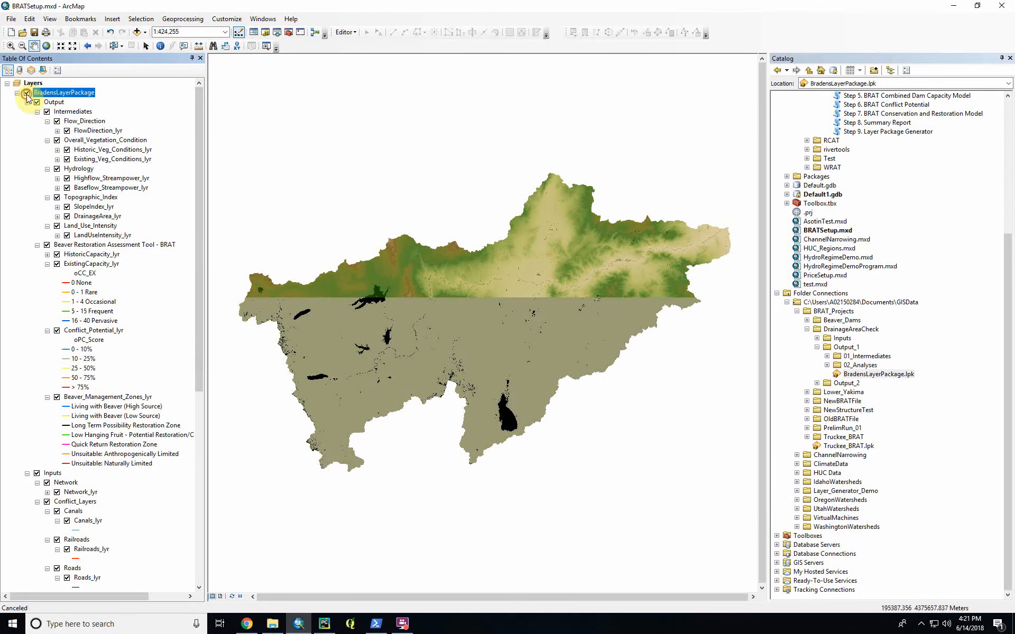